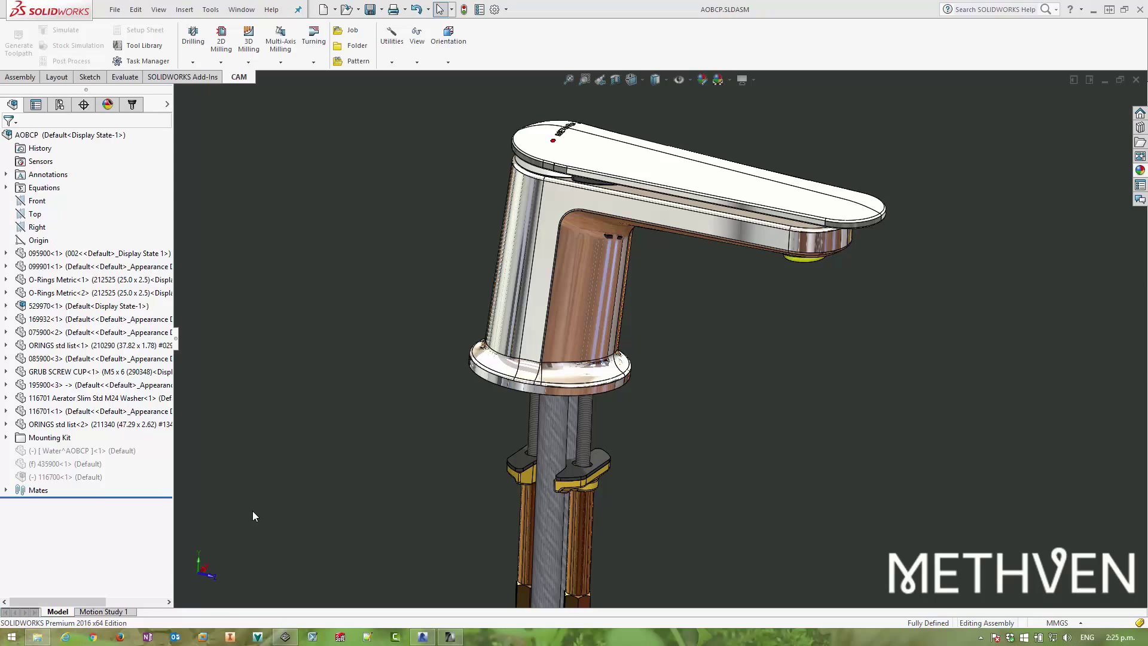
Section the faucet assembly along the Right plane to reveal the internal cartridge
{"action": "left_click", "coordinate": [615, 80]}
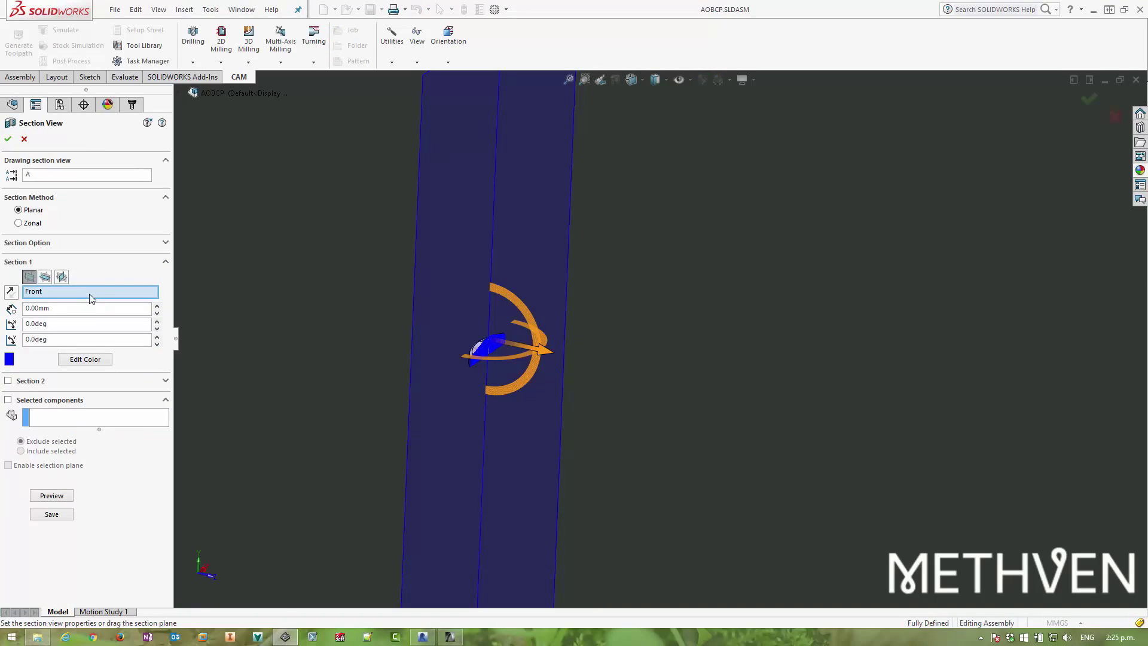
{"action": "left_click", "coordinate": [61, 277]}
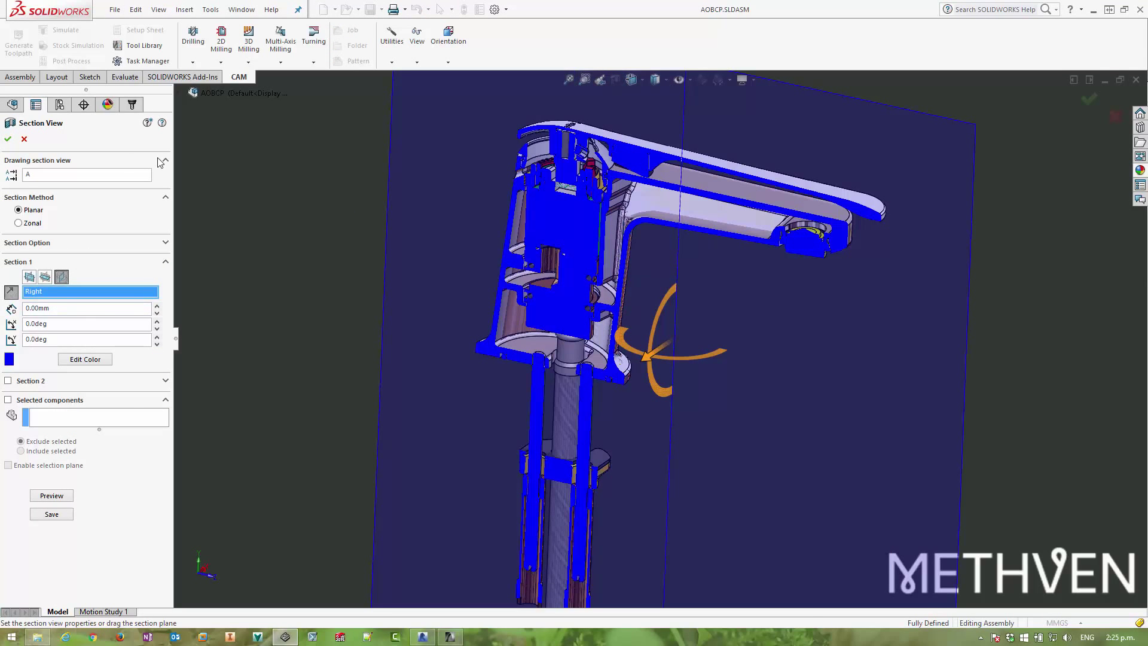
{"action": "left_click", "coordinate": [8, 139]}
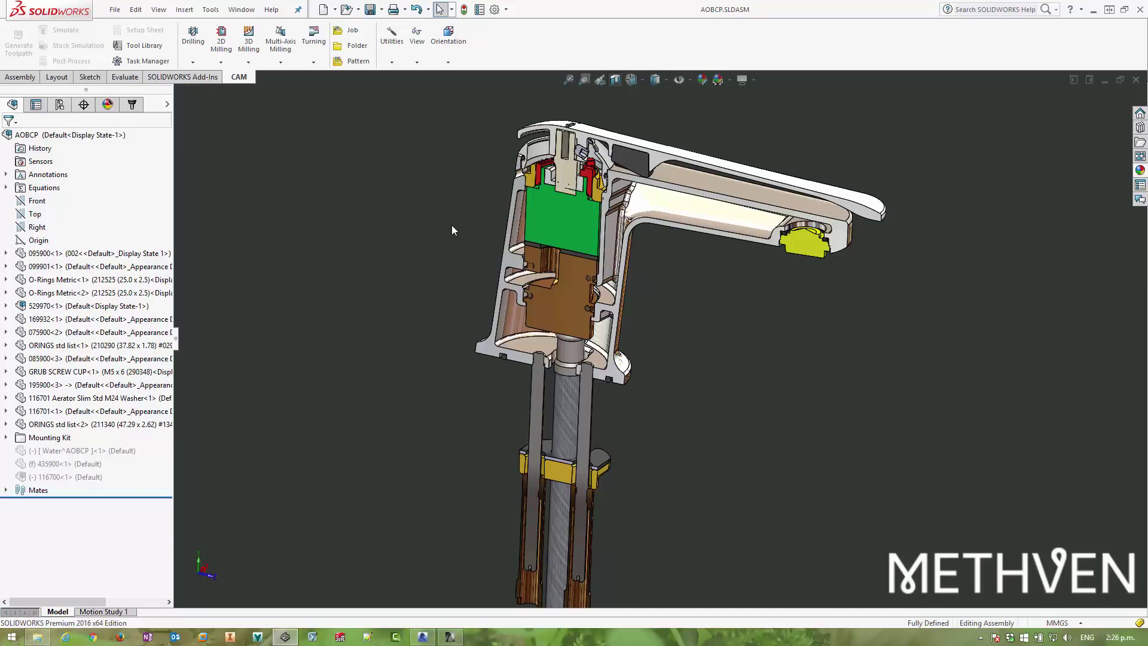
Put the faucet's outer body 095900 into a new folder named 'External Components'
{"action": "left_click", "coordinate": [568, 239]}
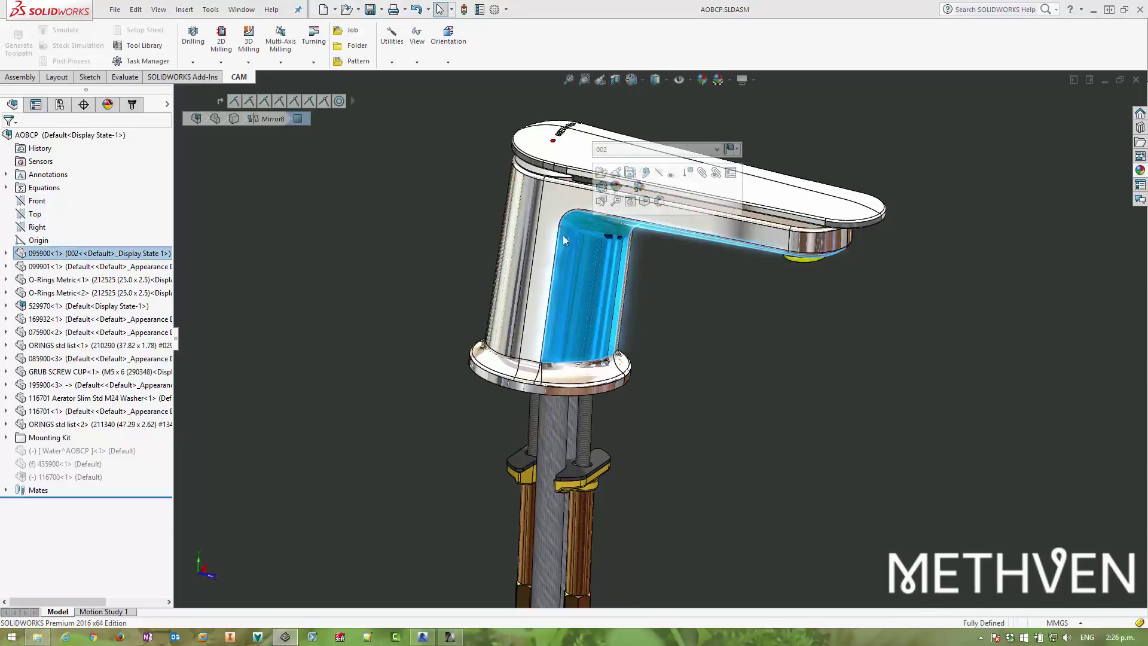
{"action": "right_click", "coordinate": [105, 253]}
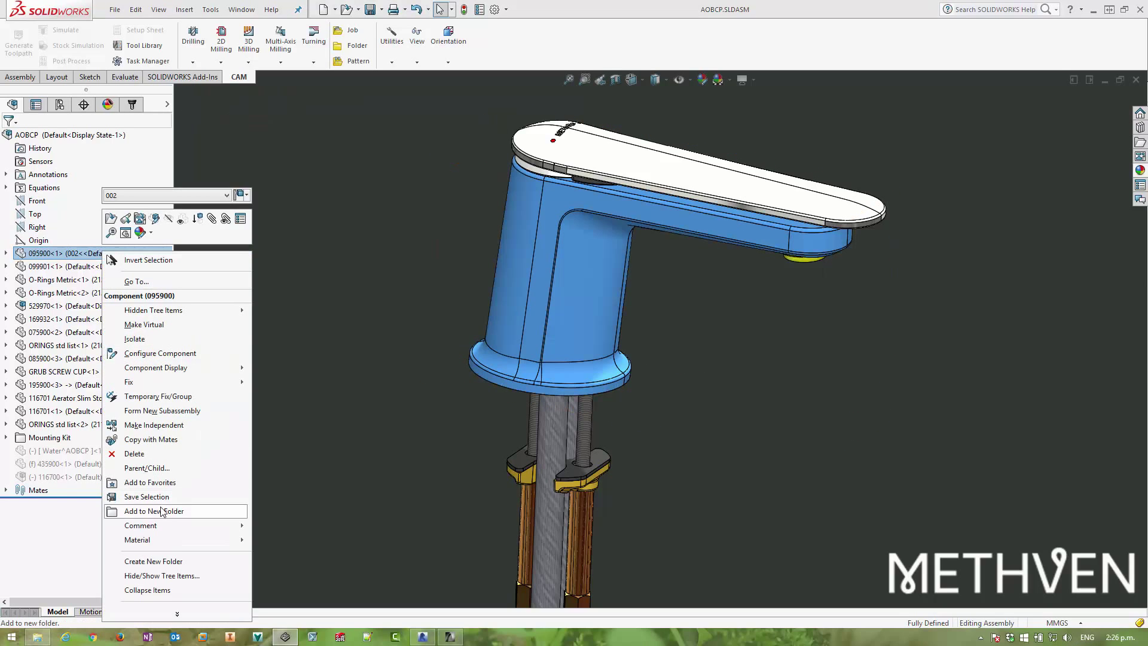
{"action": "left_click", "coordinate": [292, 304]}
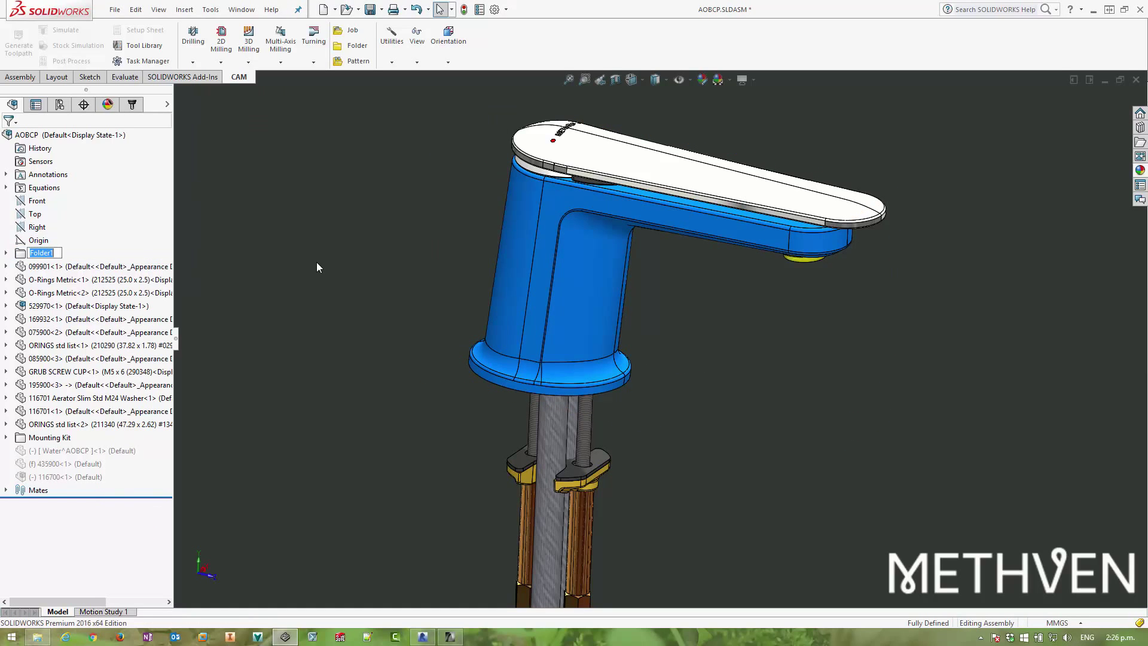
{"action": "key", "text": "BackSpace"}
{"action": "type", "text": "External Components"}
{"action": "key", "text": "Return"}
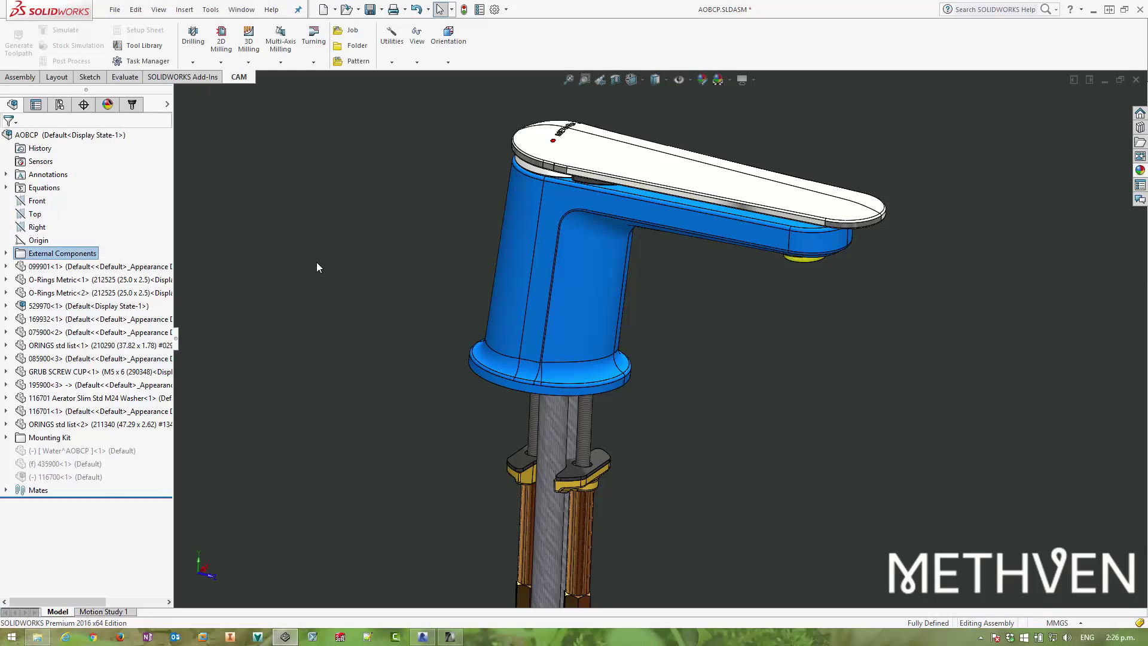
Move the spout top and Mounting Kit into External Components and hide the folder
{"action": "left_click", "coordinate": [47, 358]}
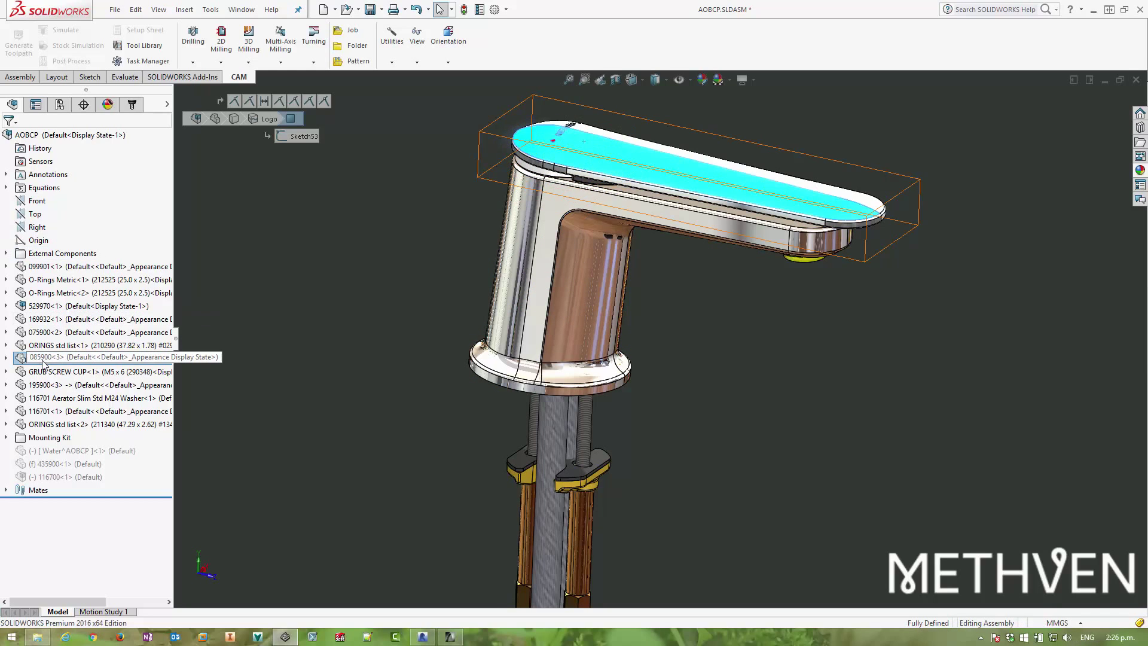
{"action": "left_click_drag", "start_coordinate": [47, 359], "coordinate": [74, 256]}
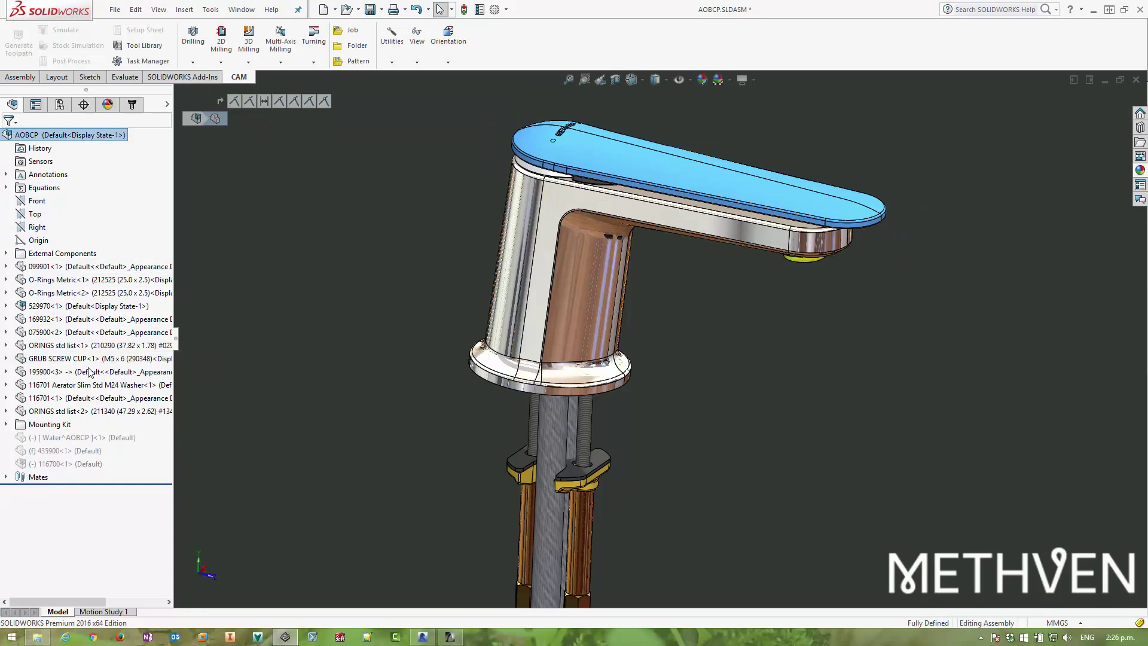
{"action": "left_click_drag", "start_coordinate": [55, 431], "coordinate": [76, 256]}
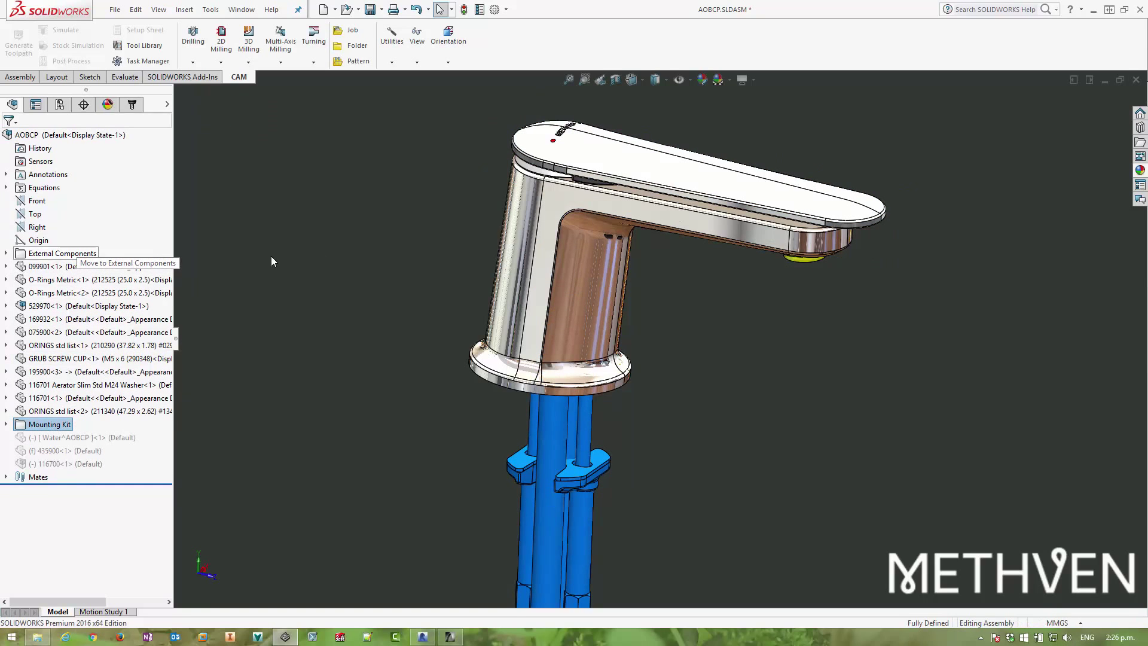
{"action": "right_click", "coordinate": [64, 256]}
{"action": "left_click", "coordinate": [93, 400]}
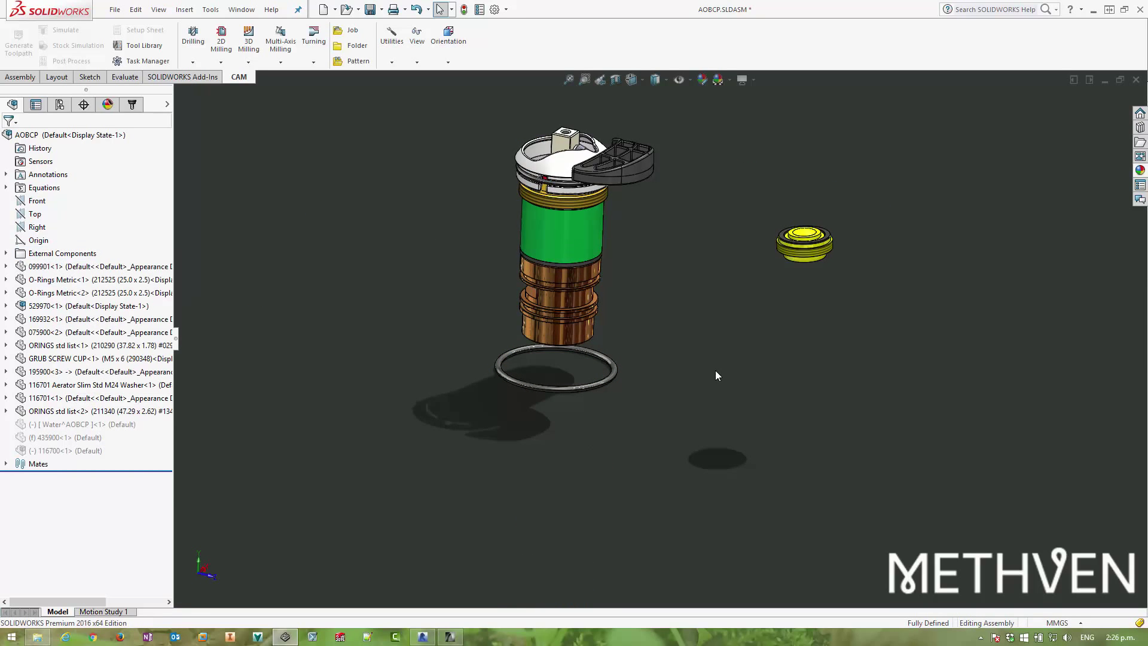
Add the small yellow aerator part 116701 to the External Components folder
{"action": "middle_click_drag", "start_coordinate": [716, 354], "coordinate": [839, 306]}
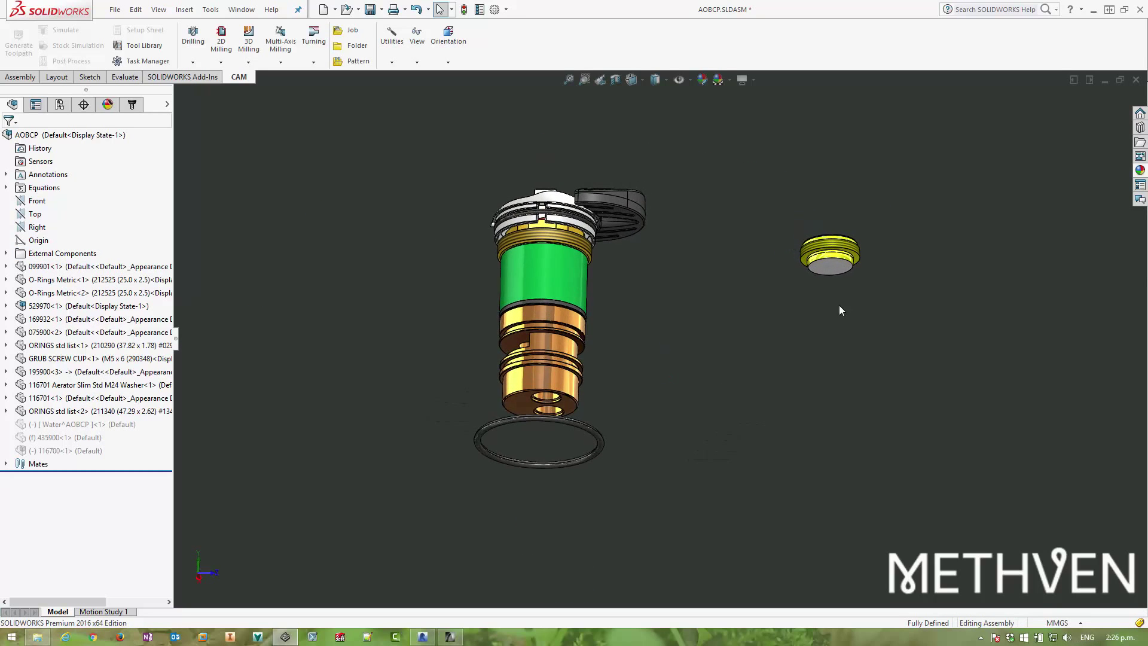
{"action": "left_click", "coordinate": [829, 264]}
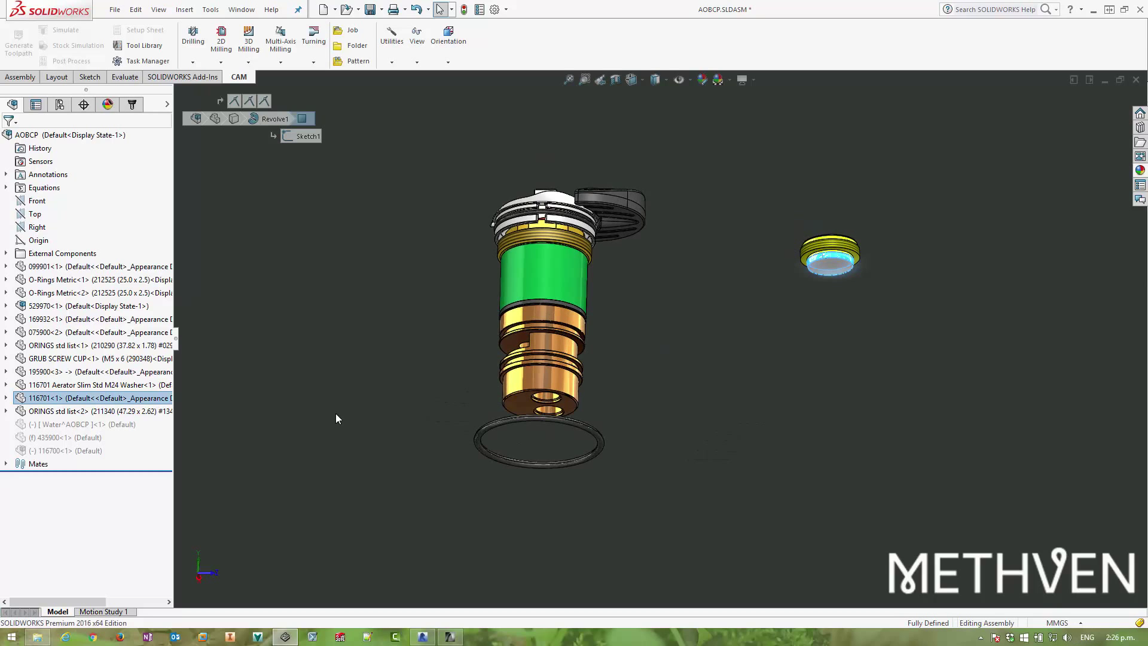
{"action": "left_click_drag", "start_coordinate": [122, 398], "coordinate": [79, 261]}
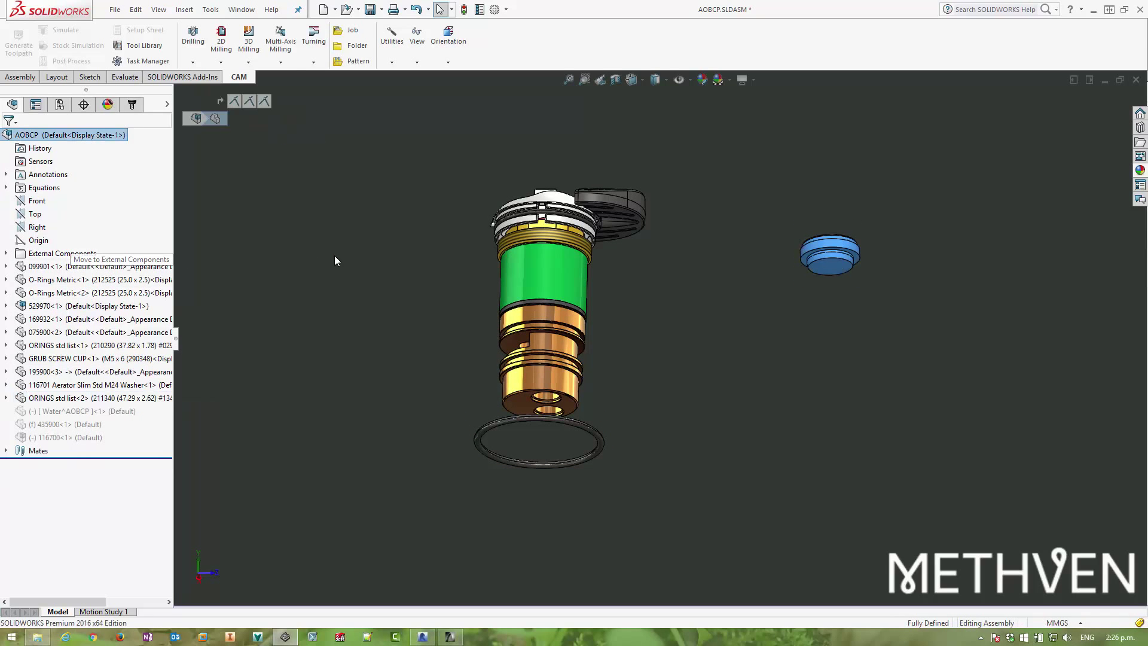
{"action": "right_click", "coordinate": [78, 267]}
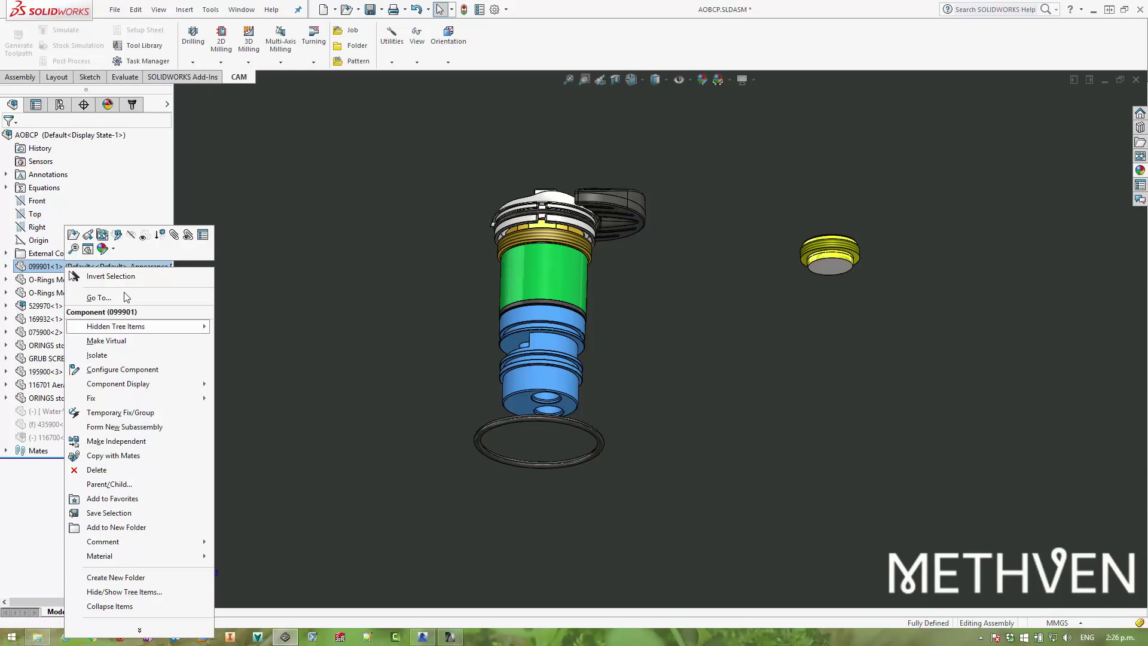
{"action": "left_click", "coordinate": [120, 528]}
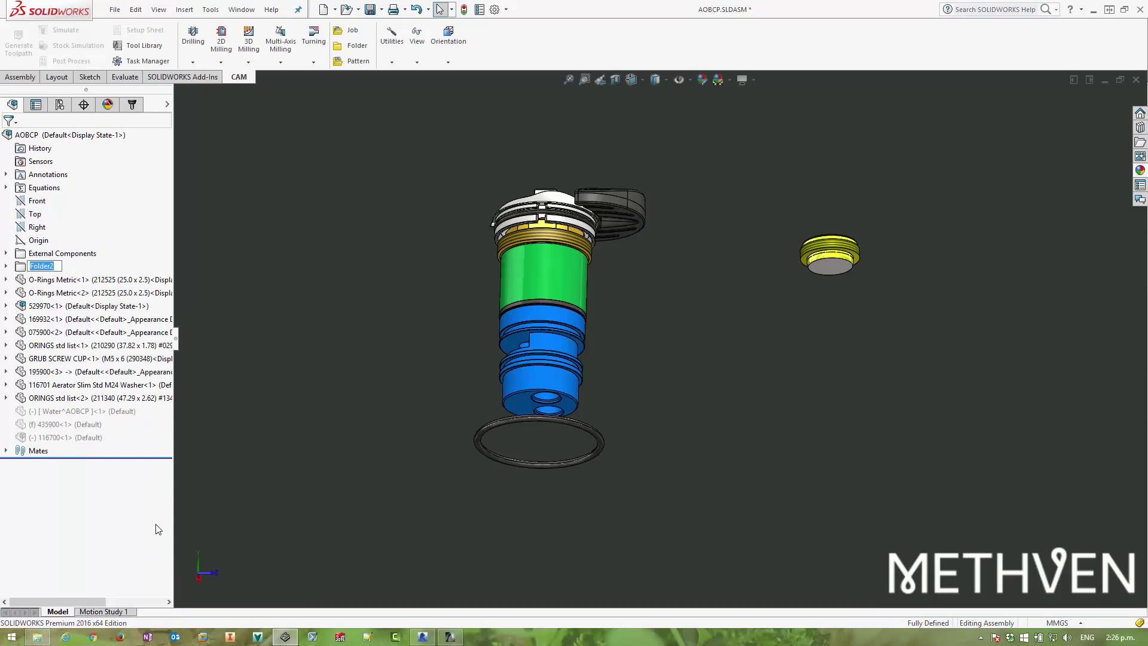
{"action": "type", "text": "Internal Components"}
{"action": "key", "text": "Return"}
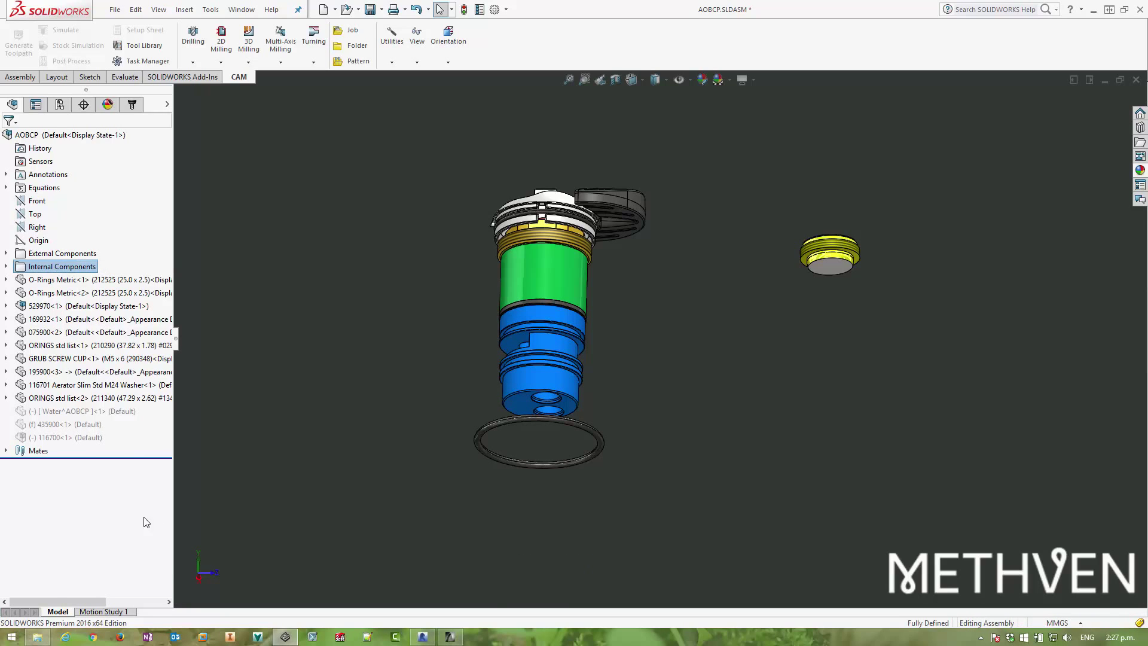
{"action": "left_click", "coordinate": [60, 279]}
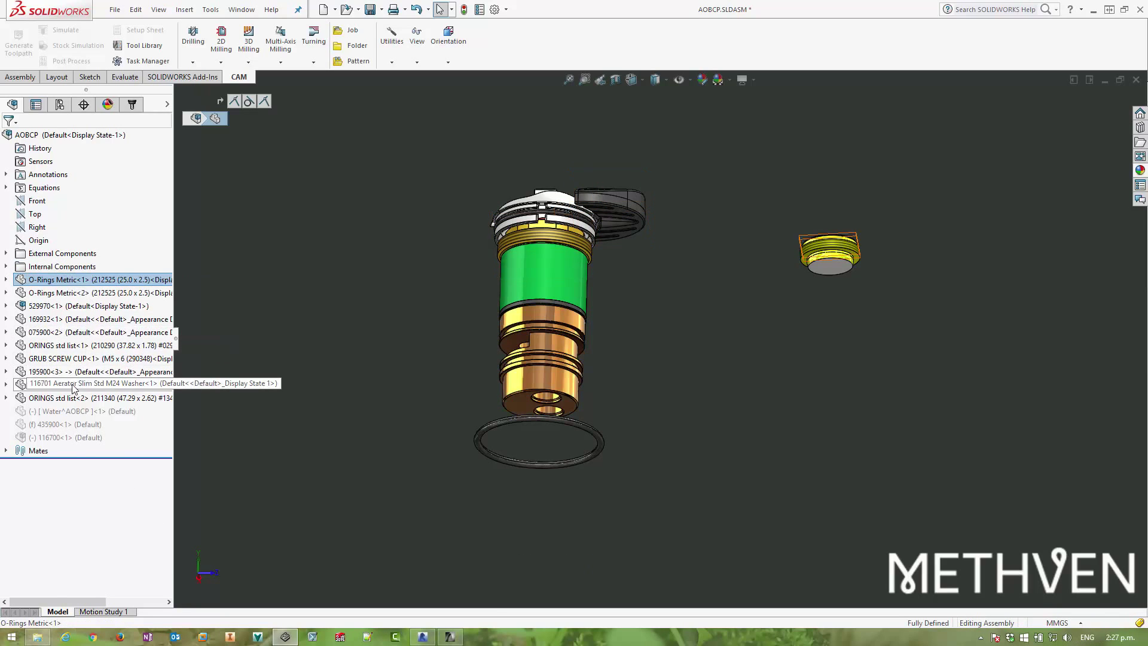
{"action": "left_click", "coordinate": [70, 437], "text": "shift"}
{"action": "left_click_drag", "start_coordinate": [70, 438], "coordinate": [82, 270]}
{"action": "right_click", "coordinate": [82, 270]}
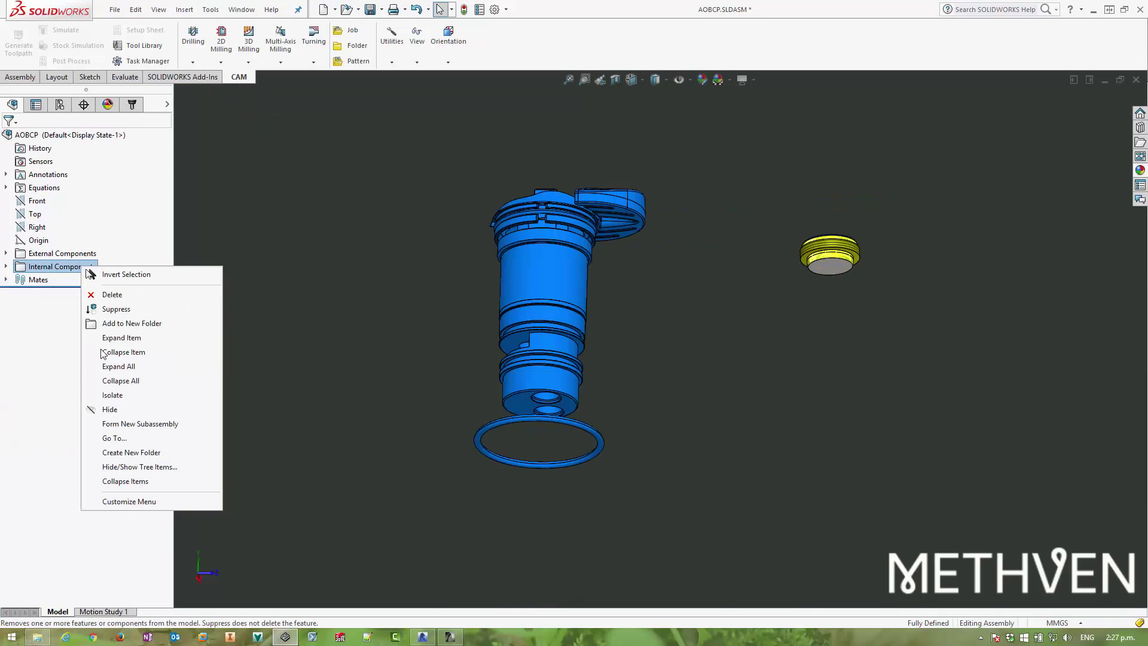
{"action": "left_click", "coordinate": [115, 308]}
{"action": "right_click", "coordinate": [80, 255]}
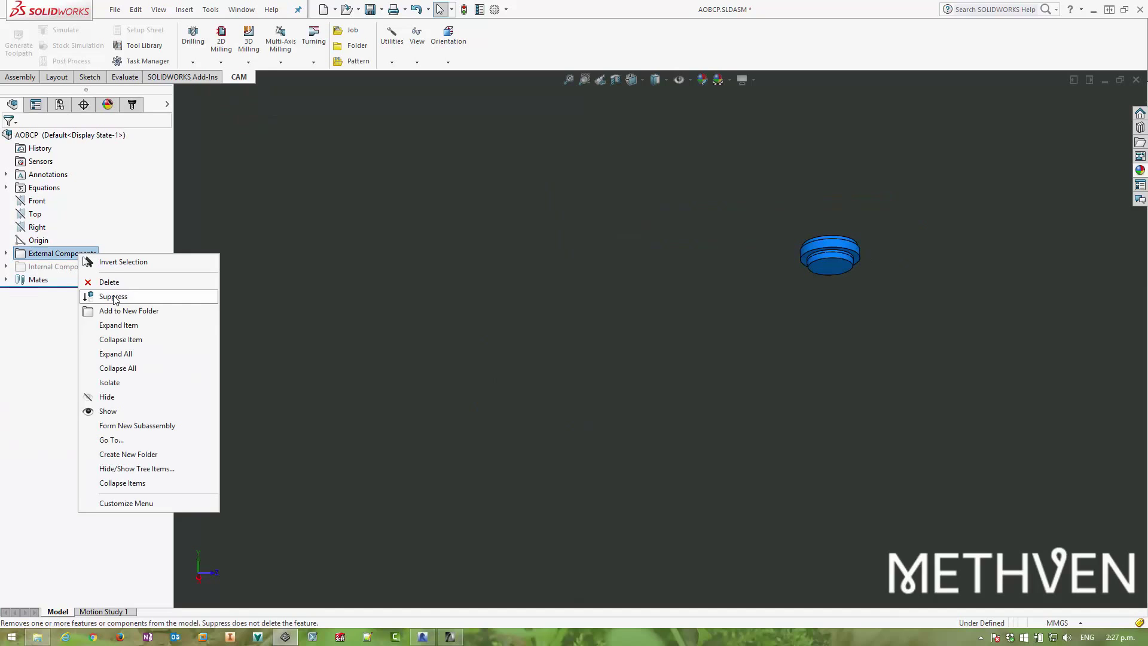
{"action": "left_click", "coordinate": [110, 411]}
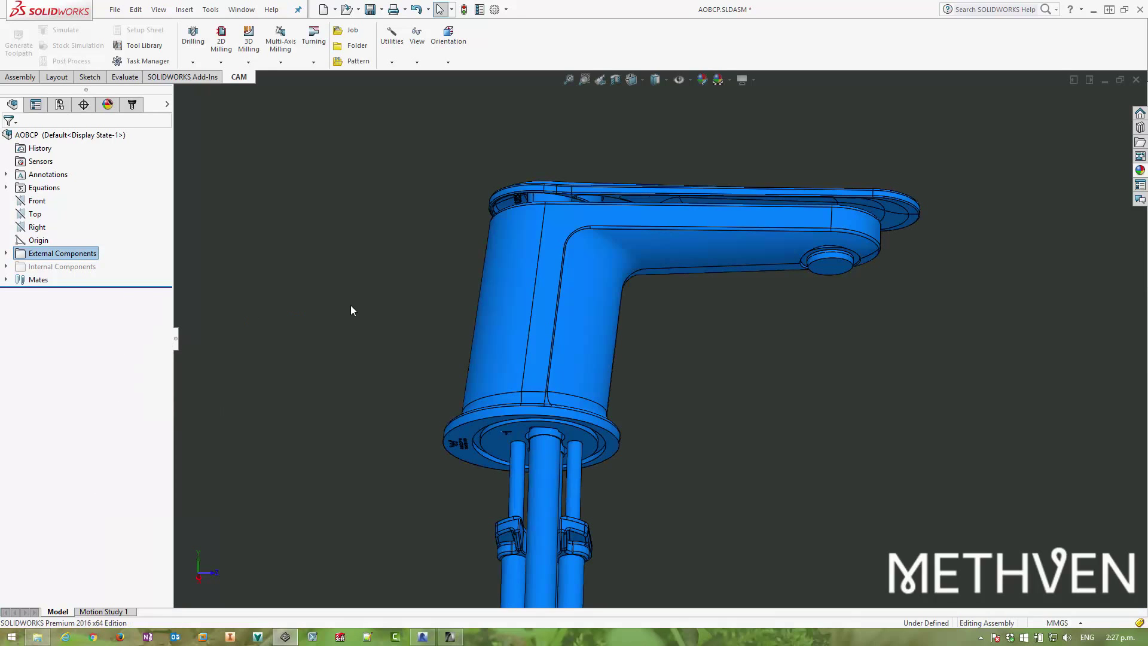
{"action": "left_click", "coordinate": [397, 317]}
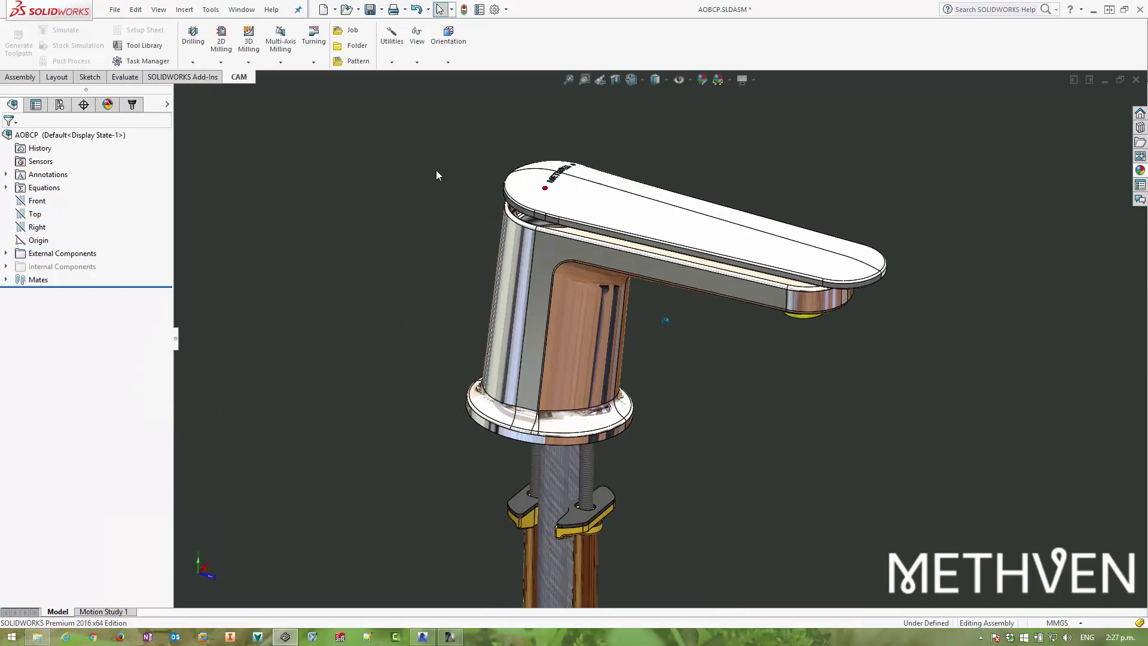
{"action": "middle_click_drag", "start_coordinate": [436, 179], "coordinate": [436, 189]}
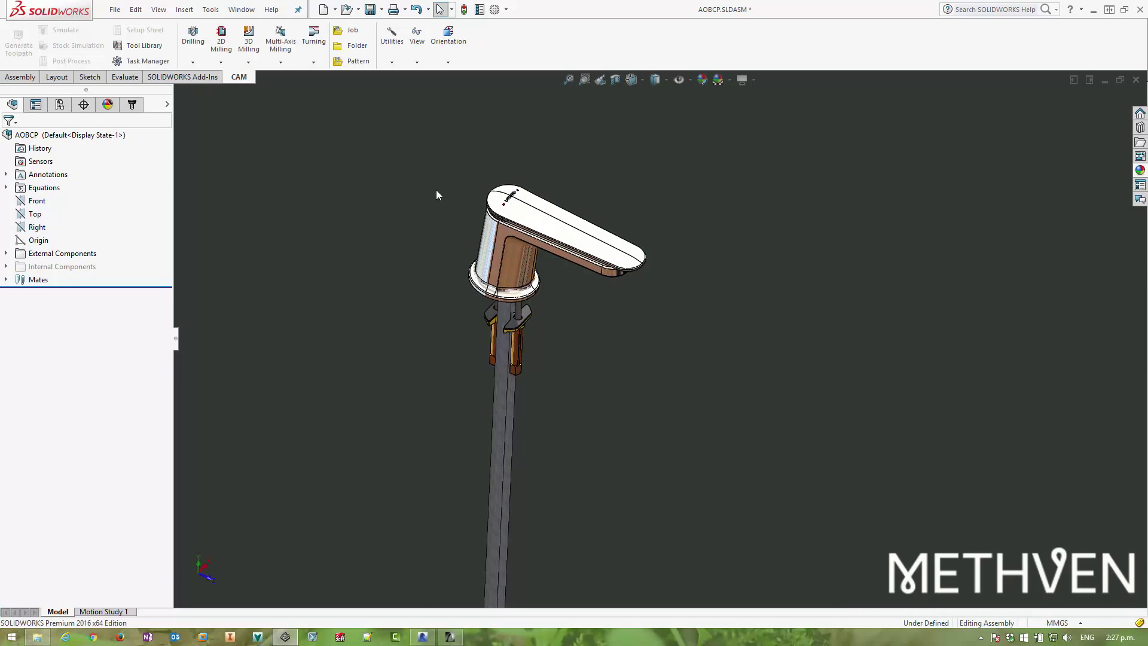
{"action": "key", "text": "Up"}
{"action": "key", "text": "Up"}
{"action": "key", "text": "Up"}
{"action": "key", "text": "Up"}
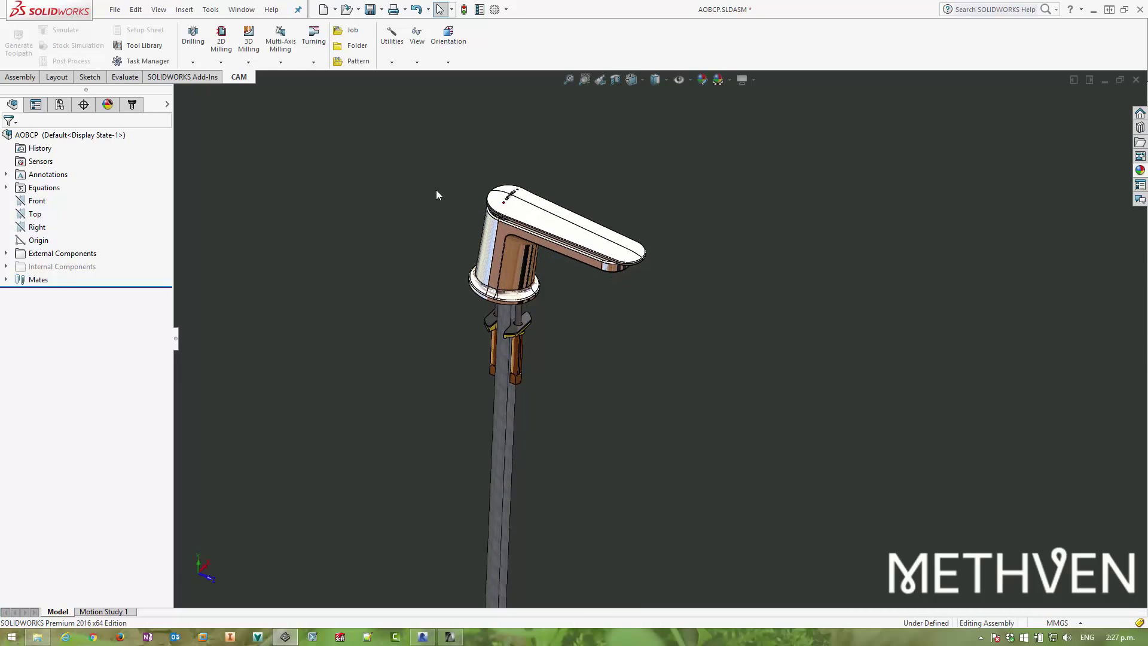
{"action": "scroll", "coordinate": [436, 194], "scroll_direction": "down", "scroll_amount": 3}
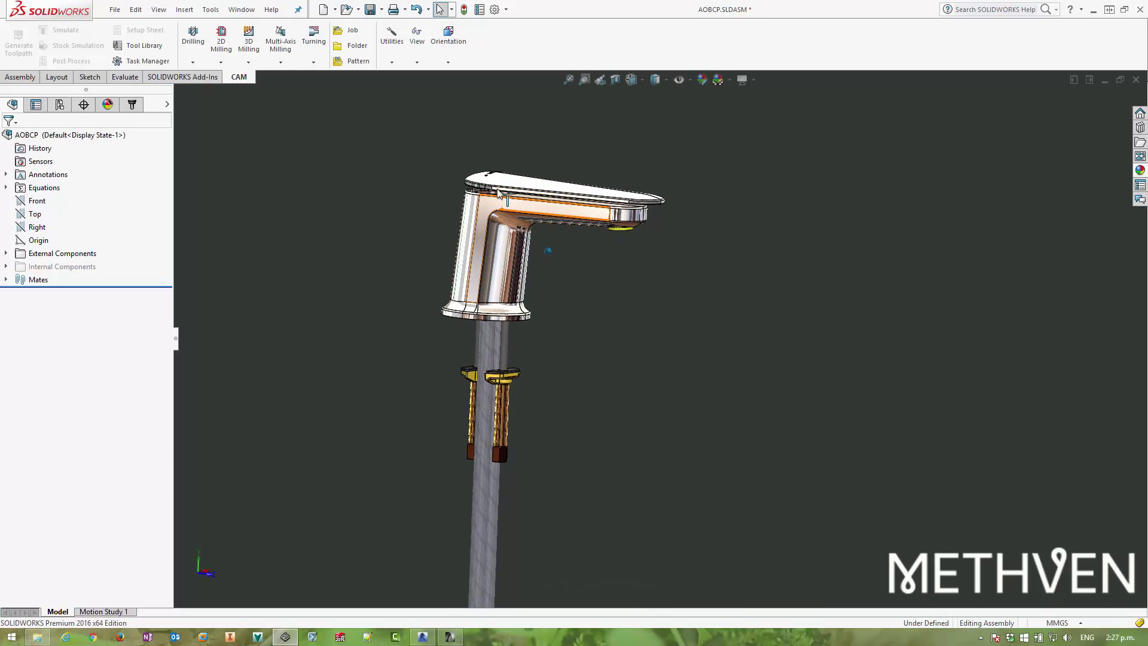
{"action": "scroll", "coordinate": [456, 146], "scroll_direction": "down", "scroll_amount": 6}
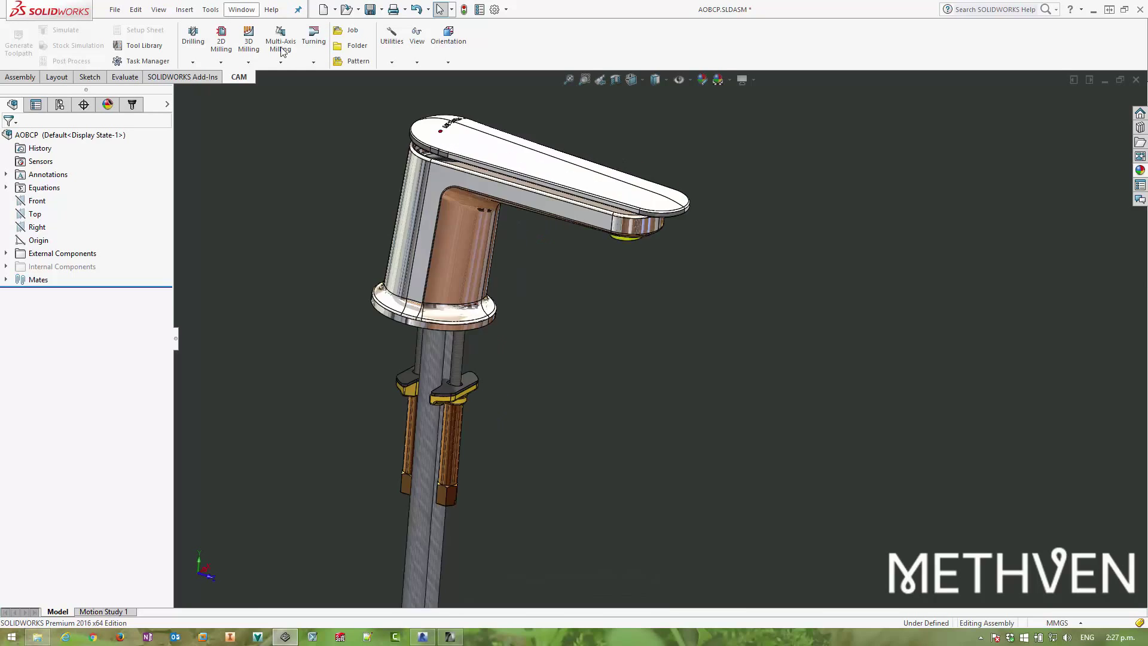
{"action": "middle_click_drag", "start_coordinate": [278, 179], "coordinate": [297, 167]}
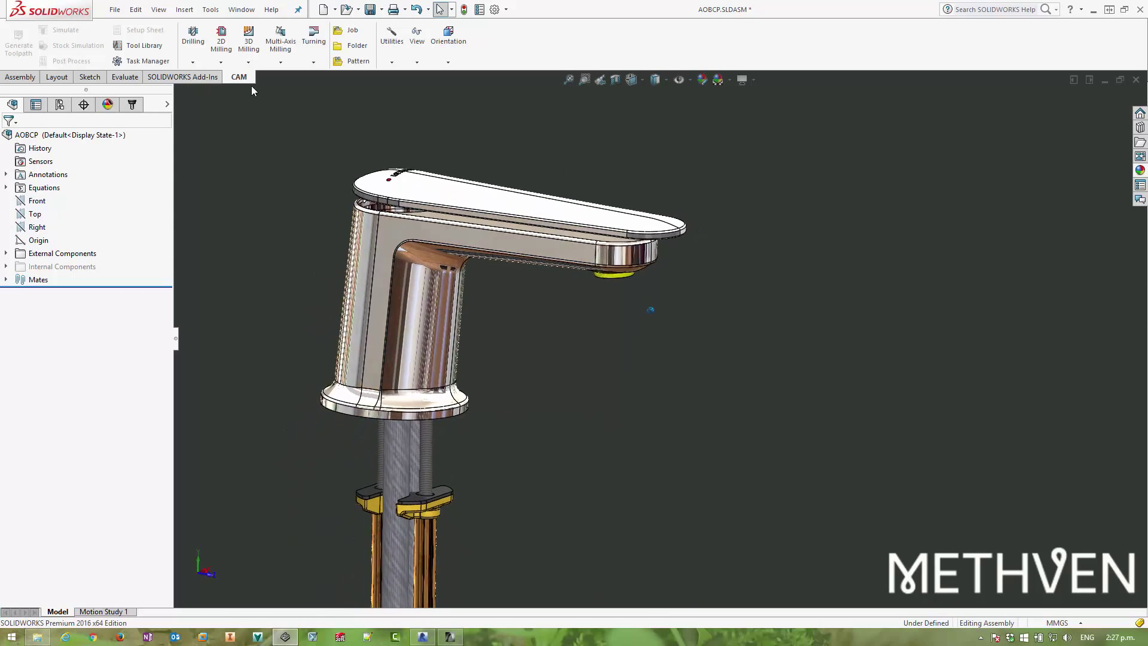
Run Simplify on All feature types with a 0.1 simplification factor to find small features
{"action": "left_click", "coordinate": [212, 9]}
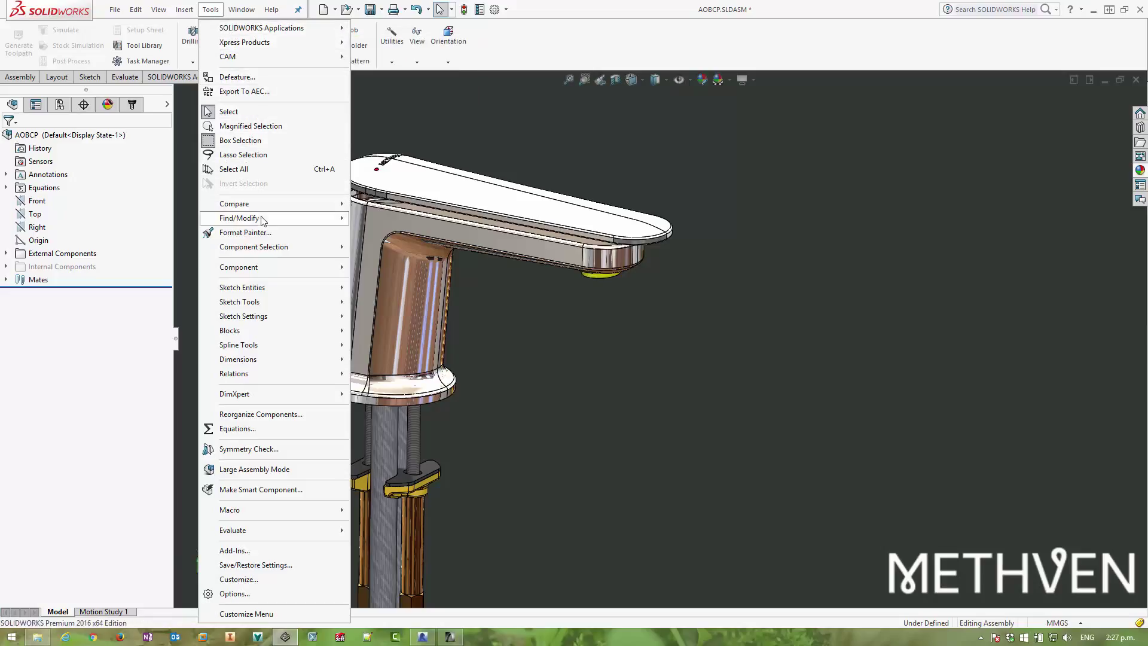
{"action": "mouse_move", "coordinate": [263, 219]}
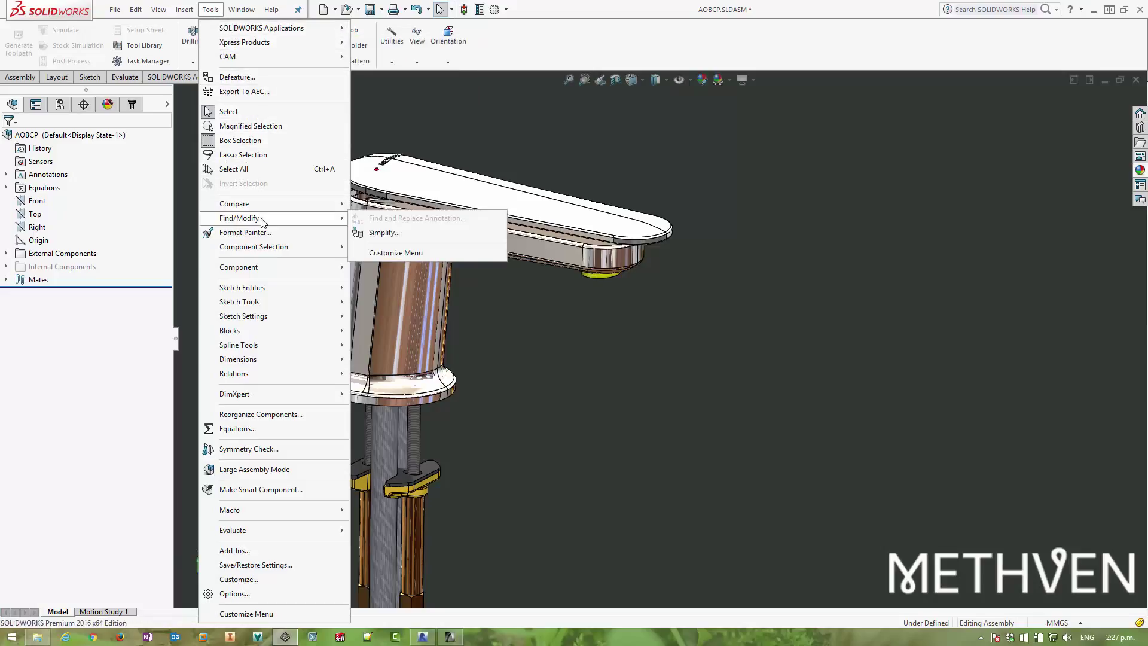
{"action": "left_click", "coordinate": [430, 235]}
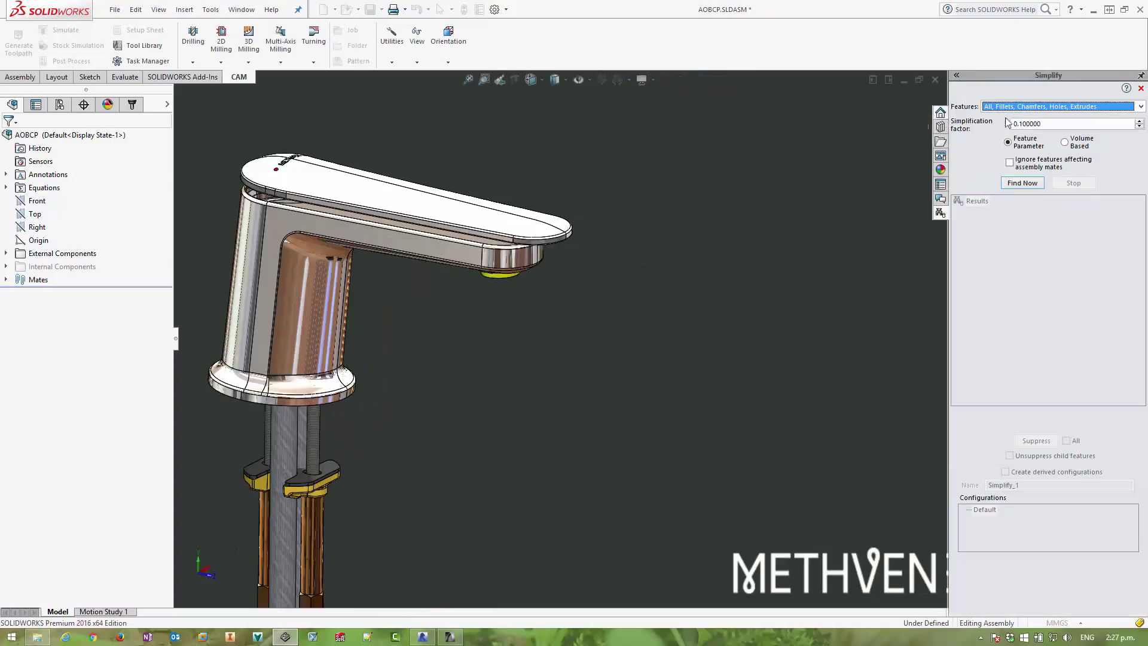
{"action": "left_click", "coordinate": [1141, 106]}
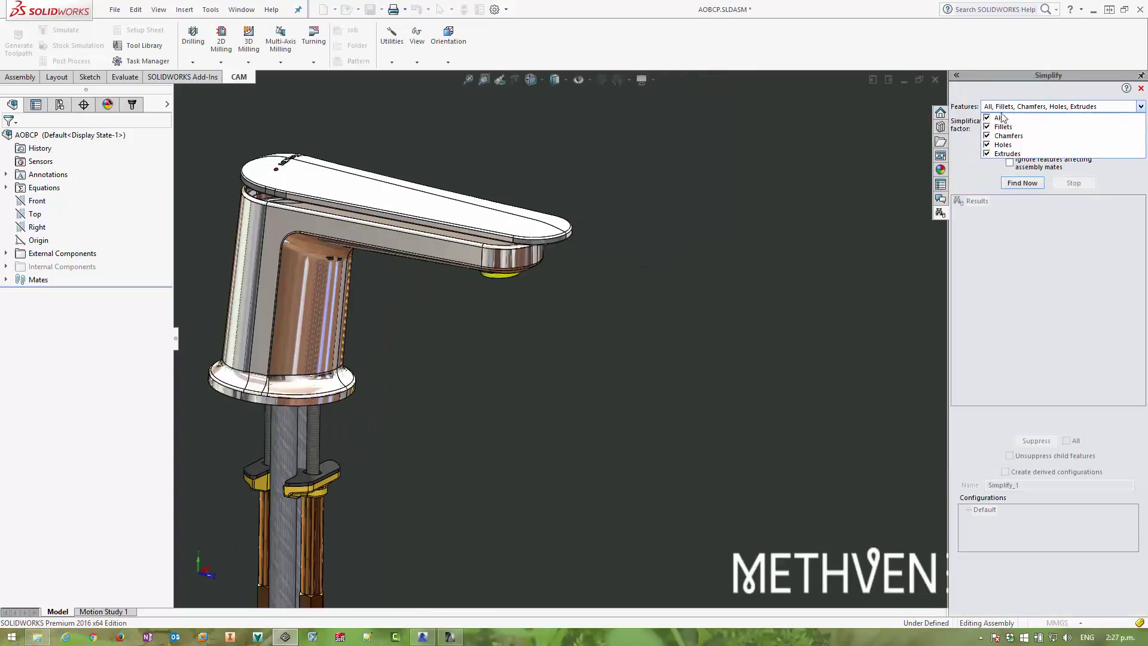
{"action": "left_click", "coordinate": [962, 161]}
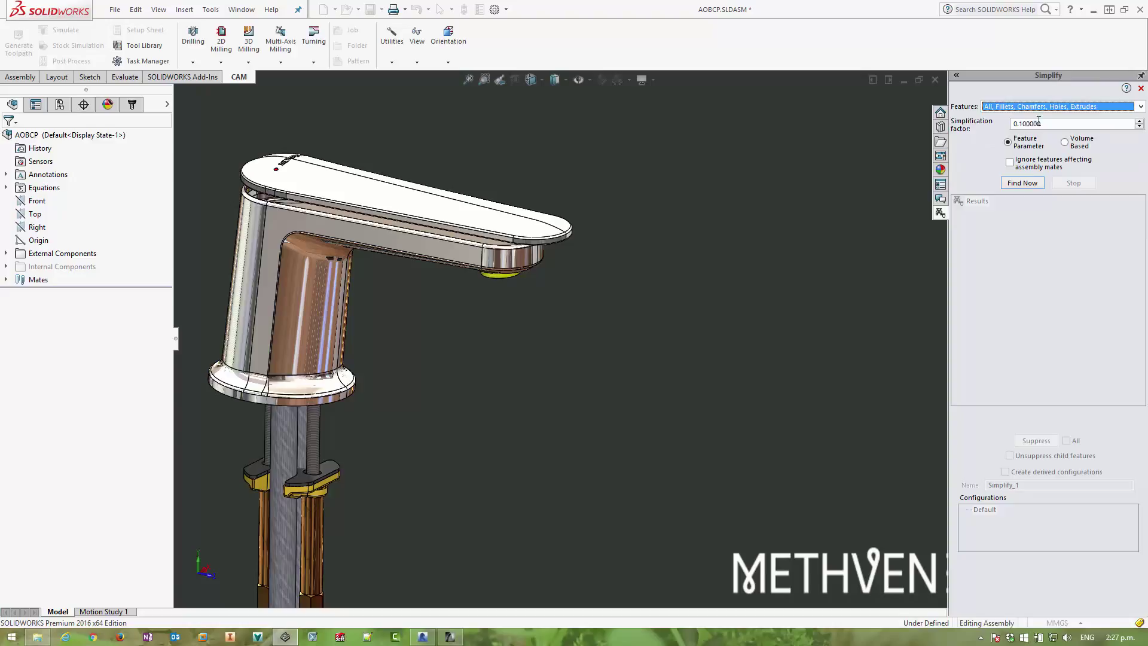
{"action": "left_click", "coordinate": [1041, 123]}
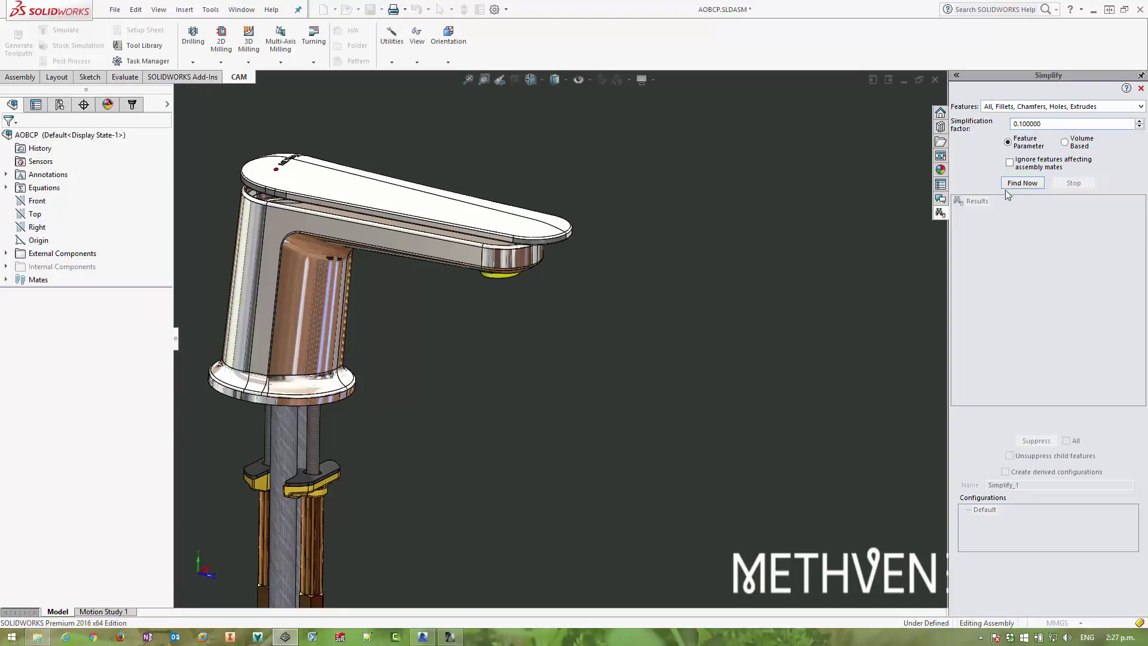
{"action": "left_click", "coordinate": [1022, 182]}
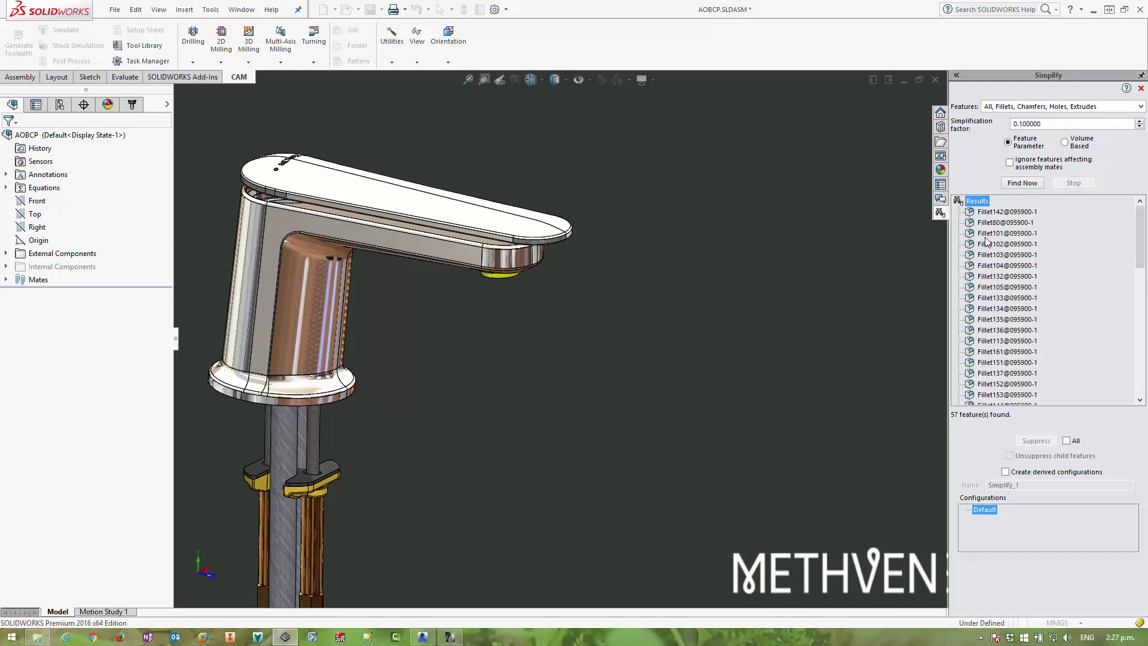
Select all 57 found fillets, chamfers, holes and extrudes and suppress them
{"action": "left_click_drag", "start_coordinate": [1141, 229], "coordinate": [1125, 200]}
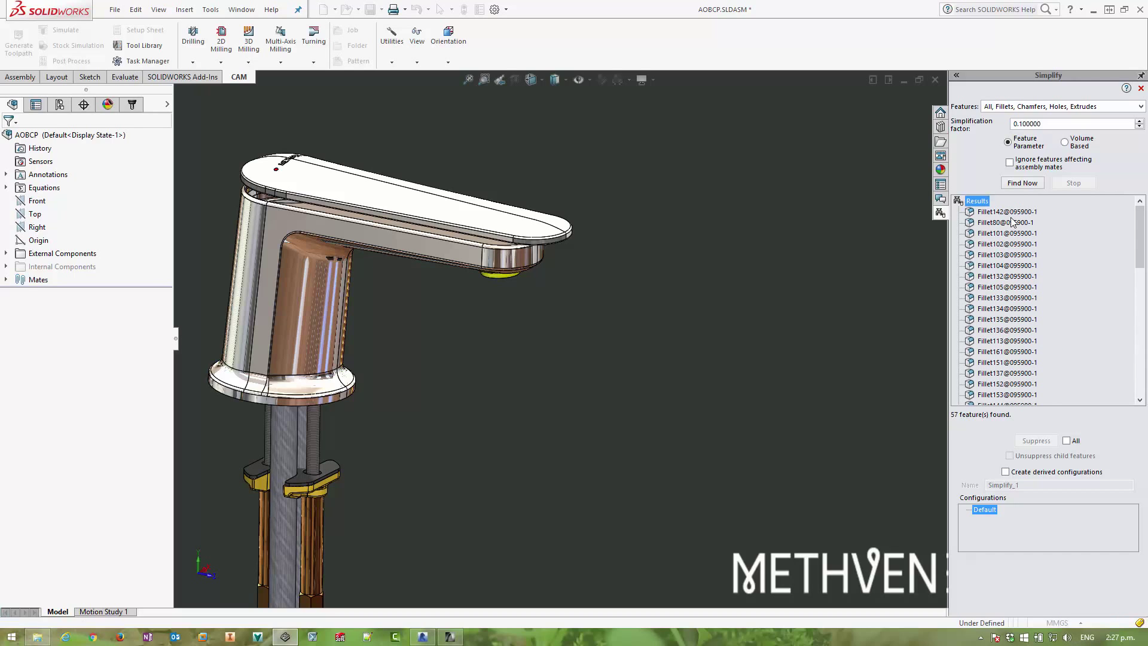
{"action": "left_click", "coordinate": [1011, 223]}
{"action": "left_click_drag", "start_coordinate": [1140, 250], "coordinate": [1139, 375]}
{"action": "left_click", "coordinate": [1066, 440]}
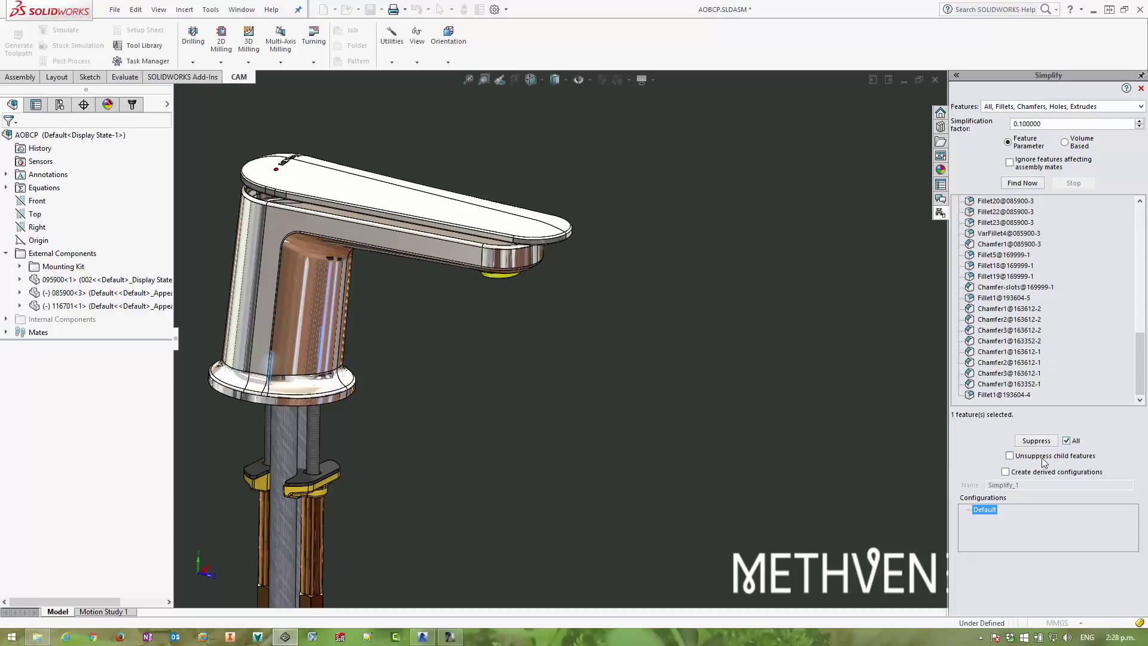
{"action": "left_click", "coordinate": [1037, 441]}
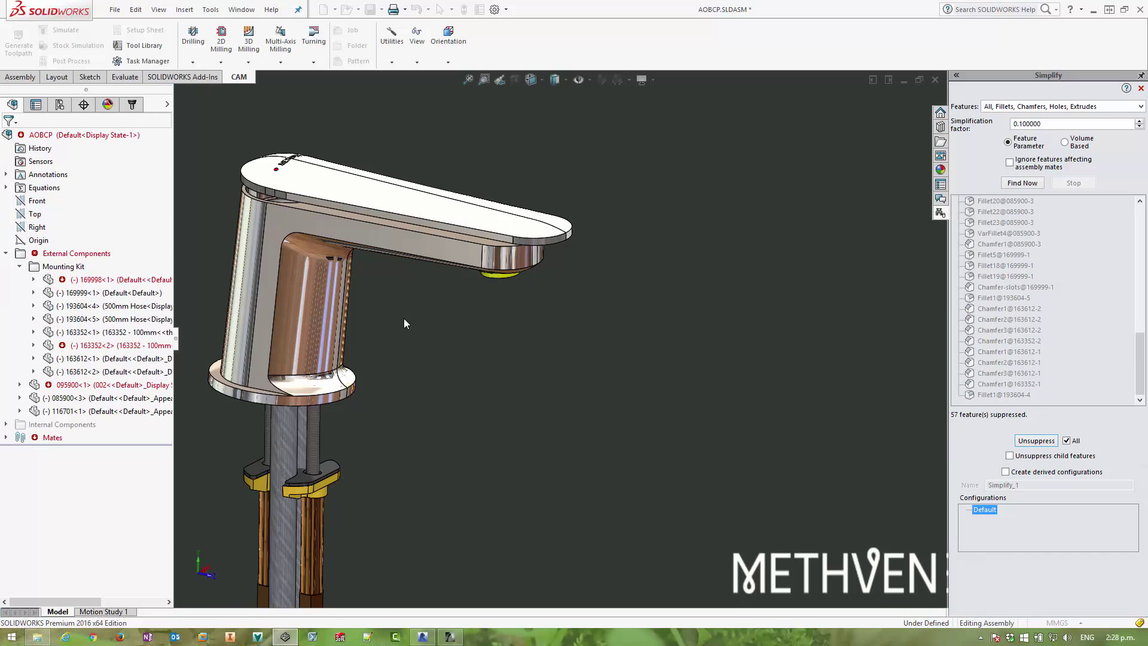
{"action": "middle_click_drag", "start_coordinate": [404, 323], "coordinate": [693, 332]}
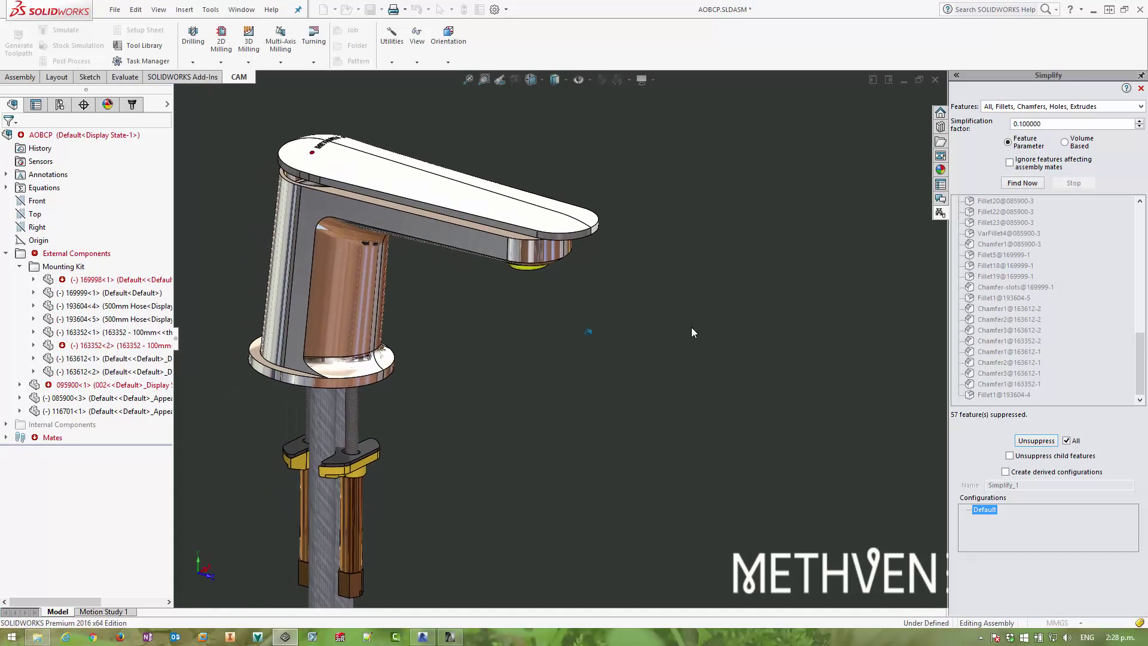
Close Simplify and suppress the failing Distance18 mate under Mates
{"action": "left_click", "coordinate": [1141, 89]}
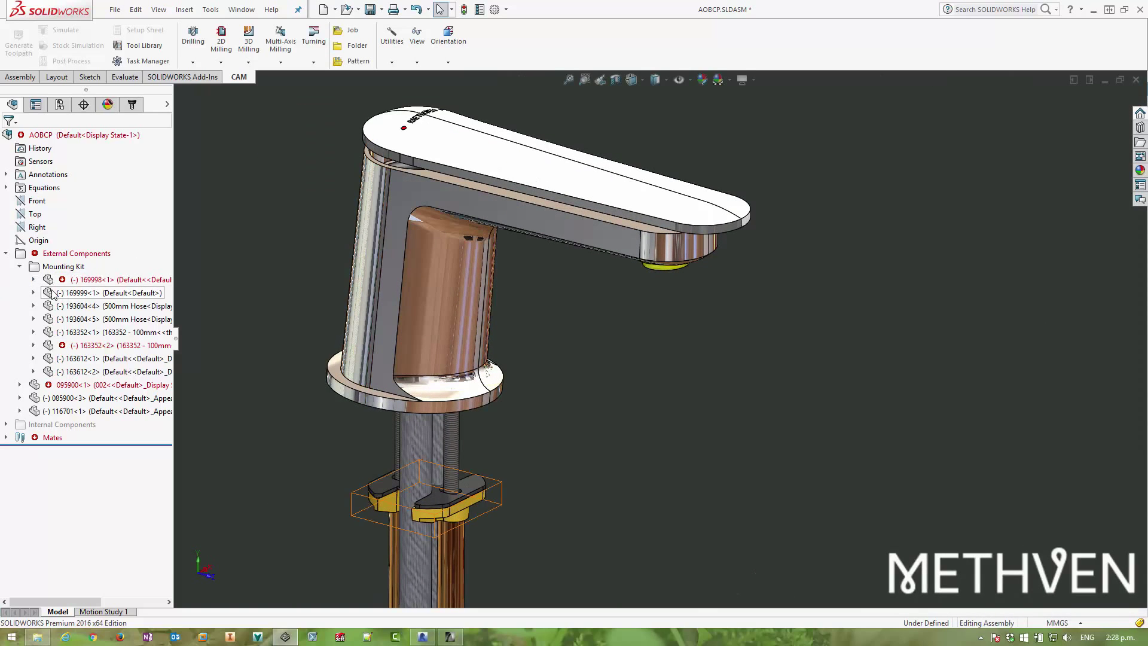
{"action": "left_click", "coordinate": [5, 438]}
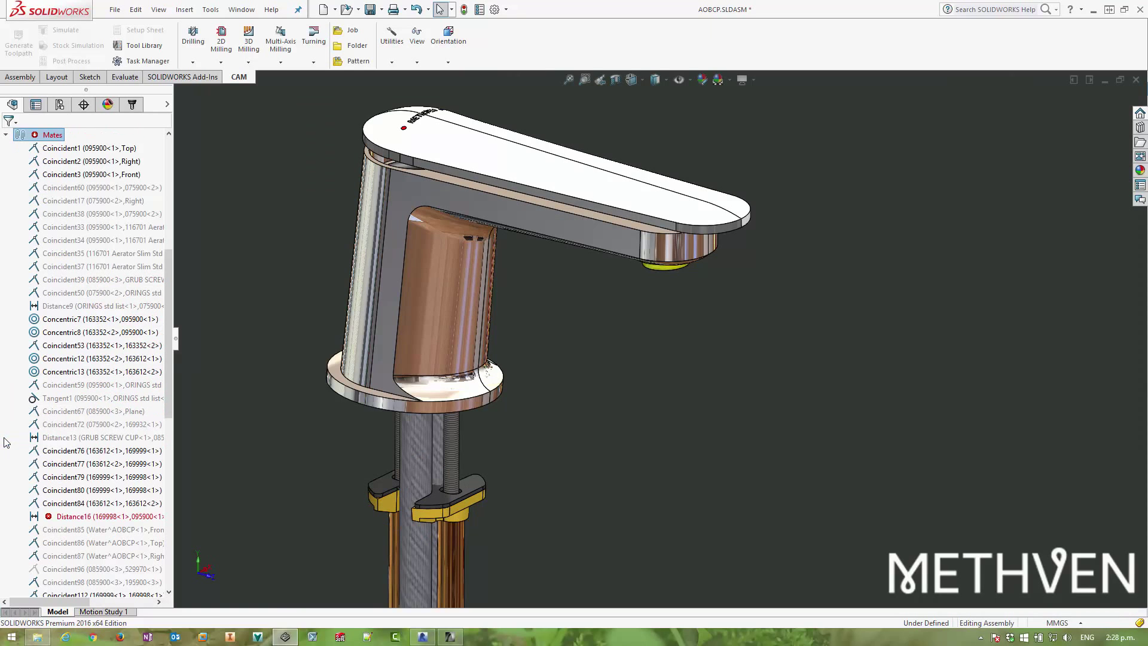
{"action": "left_click", "coordinate": [64, 518]}
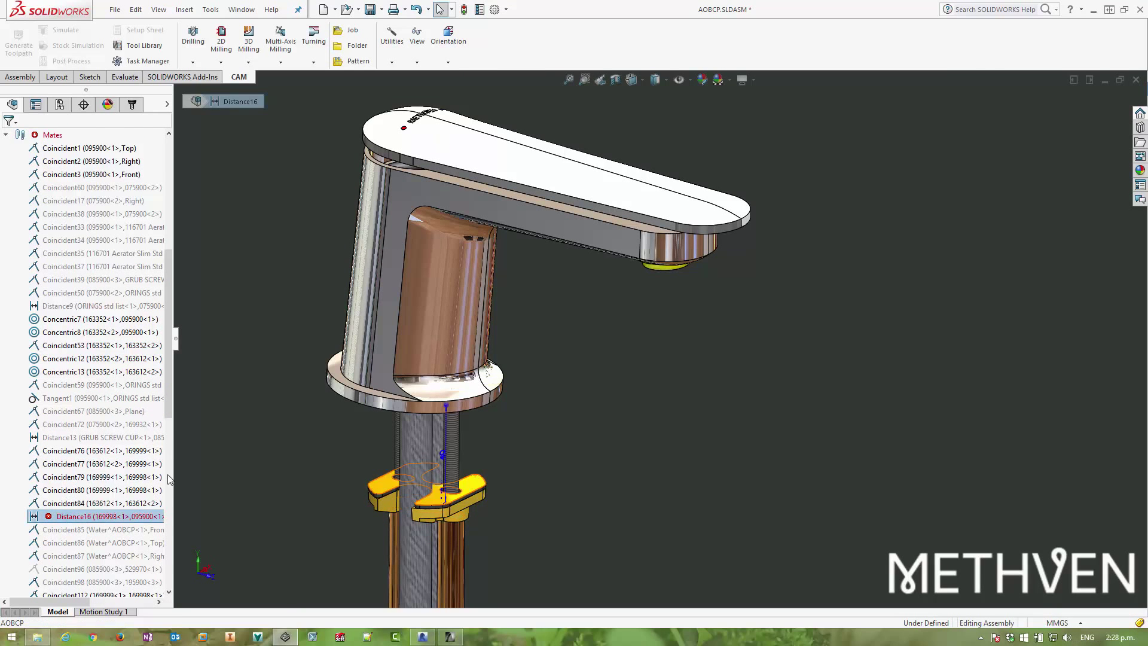
{"action": "scroll", "coordinate": [99, 455], "scroll_direction": "down", "scroll_amount": 6}
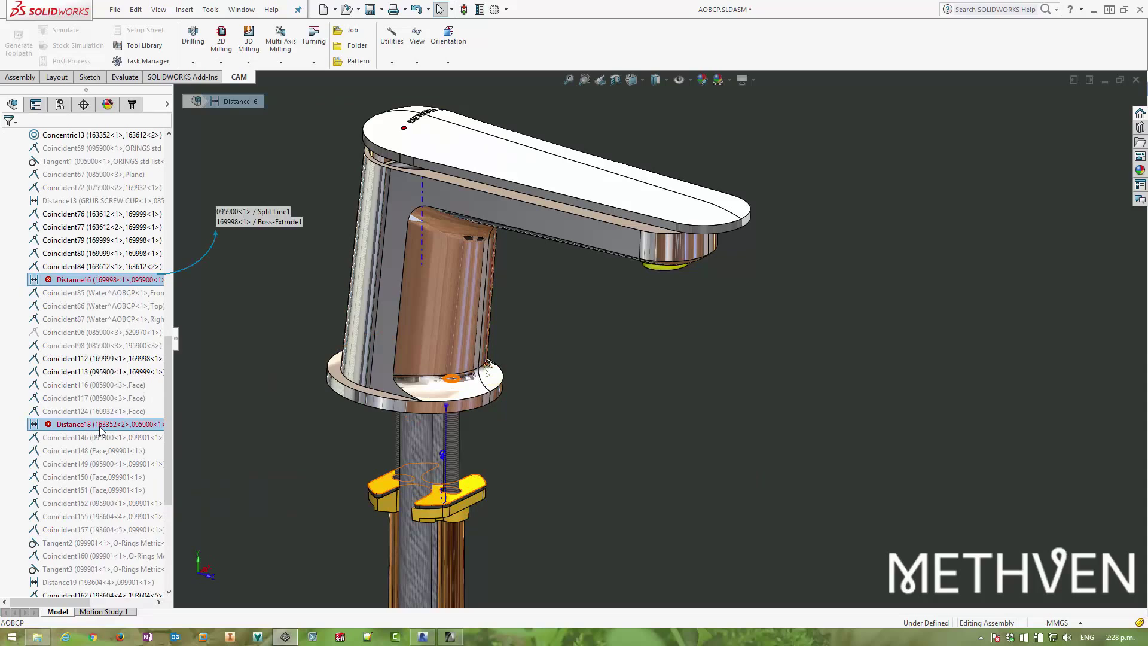
{"action": "right_click", "coordinate": [101, 428]}
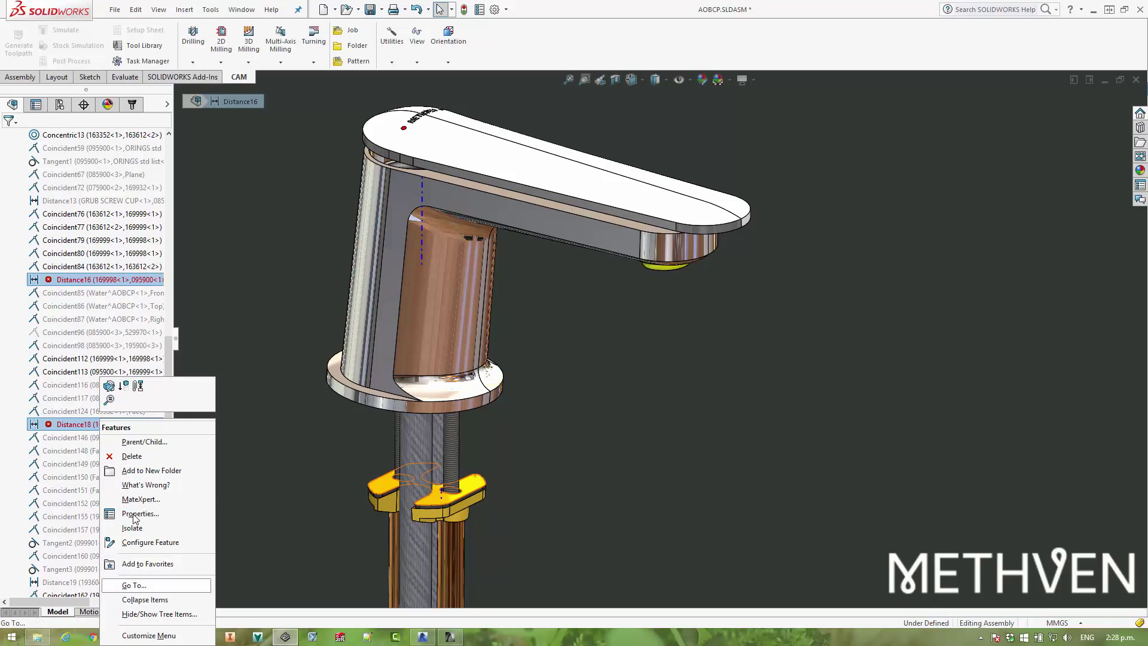
{"action": "left_click", "coordinate": [124, 388]}
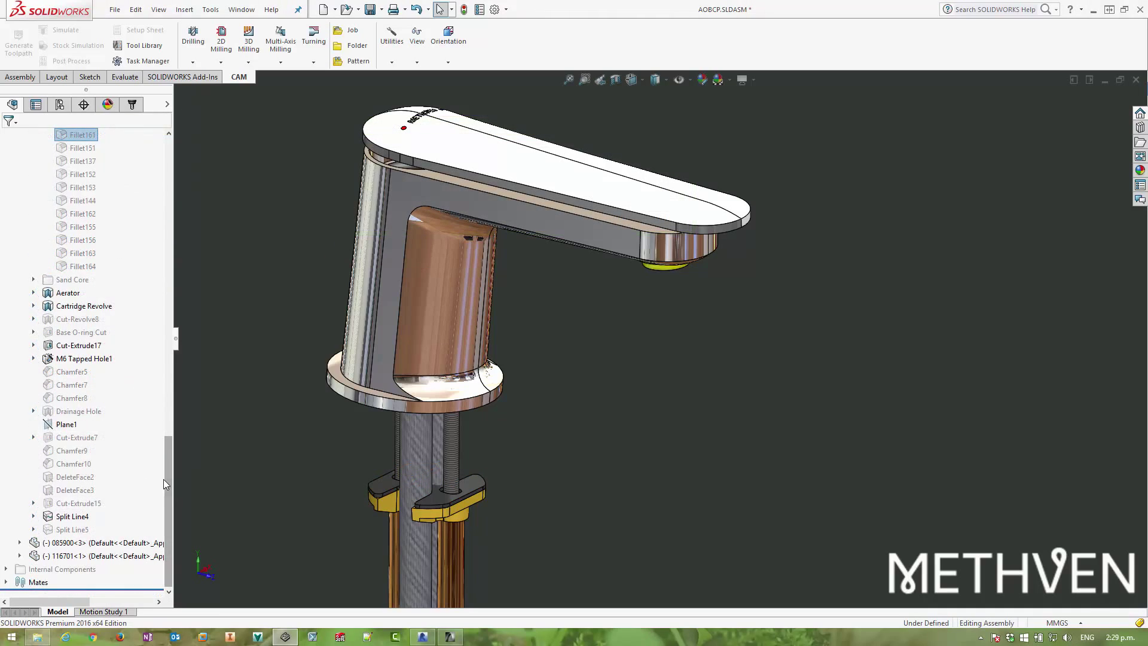
Collapse the 095900<1> and Mounting Kit nodes and check the faucet's underside
{"action": "left_click_drag", "start_coordinate": [188, 240], "coordinate": [184, 174]}
{"action": "left_click", "coordinate": [21, 386]}
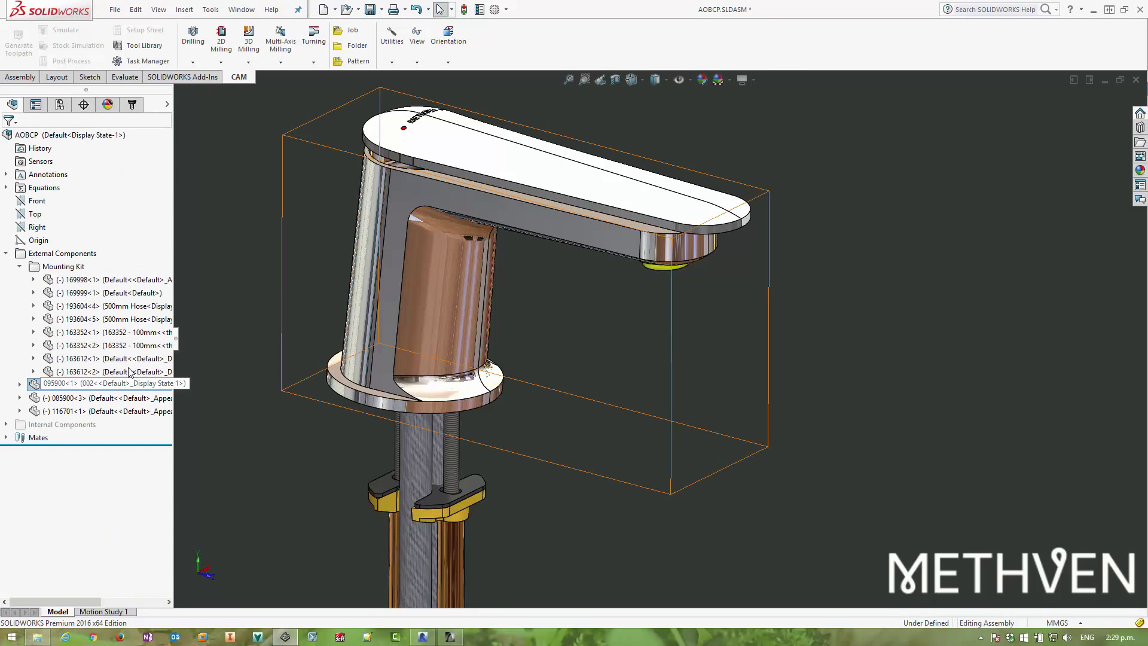
{"action": "left_click", "coordinate": [19, 266]}
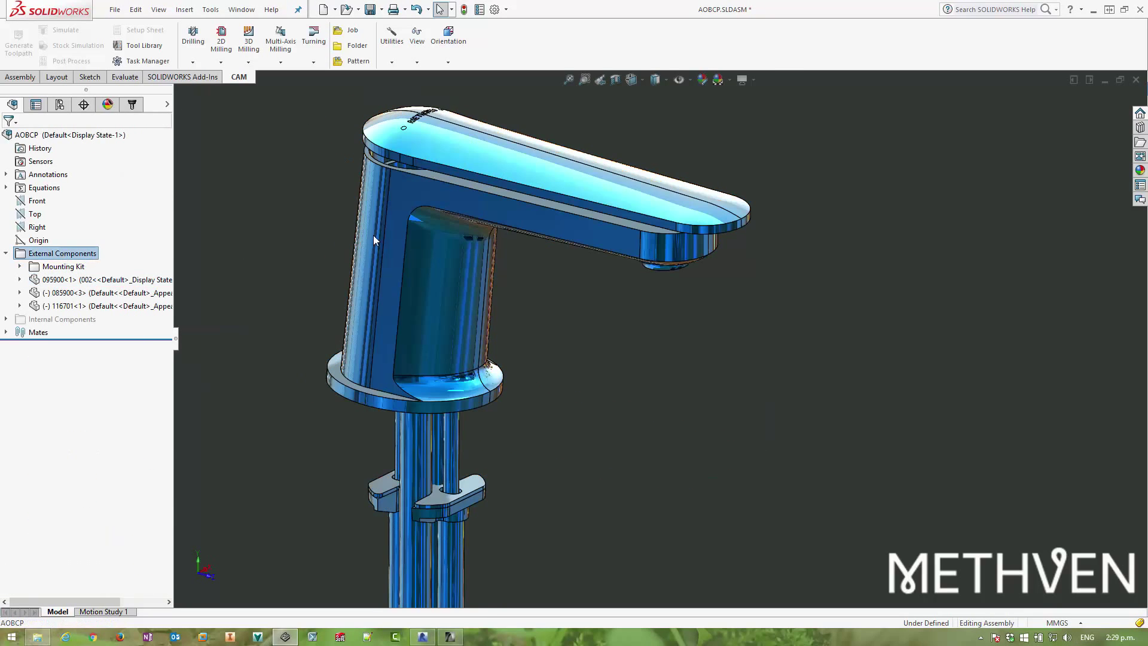
{"action": "middle_click_drag", "start_coordinate": [406, 249], "coordinate": [532, 148]}
{"action": "key", "text": "ctrl+shift+z"}
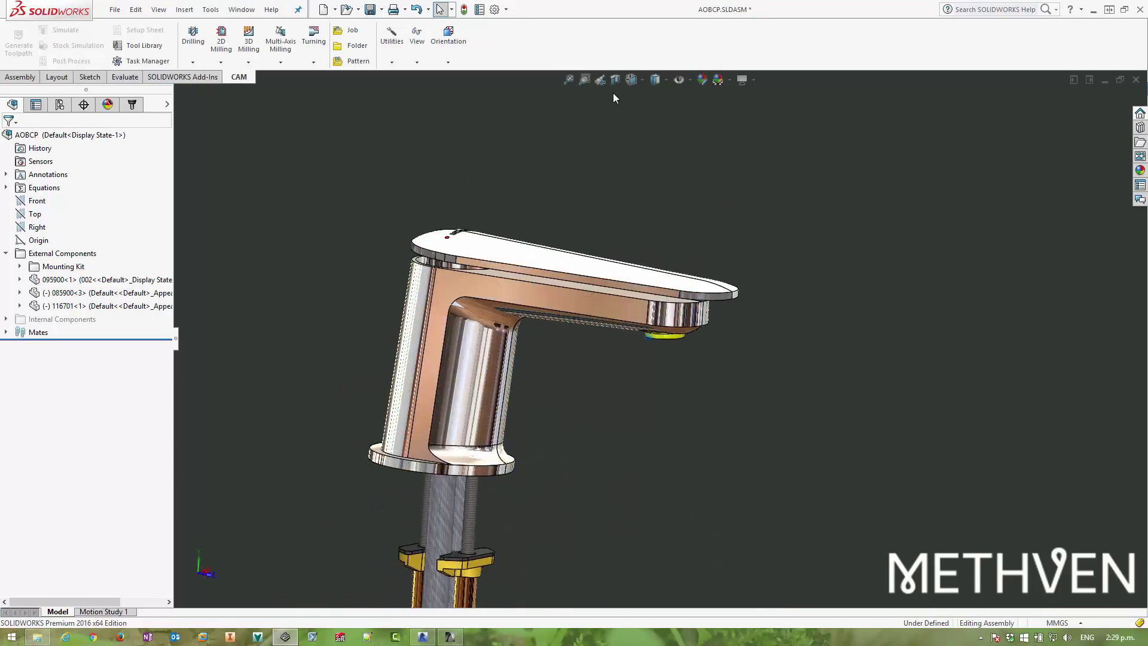
Inspect the faucet's internal cavities in a temporary section cut, then discard it
{"action": "left_click", "coordinate": [615, 85]}
{"action": "middle_click_drag", "start_coordinate": [566, 163], "coordinate": [461, 325]}
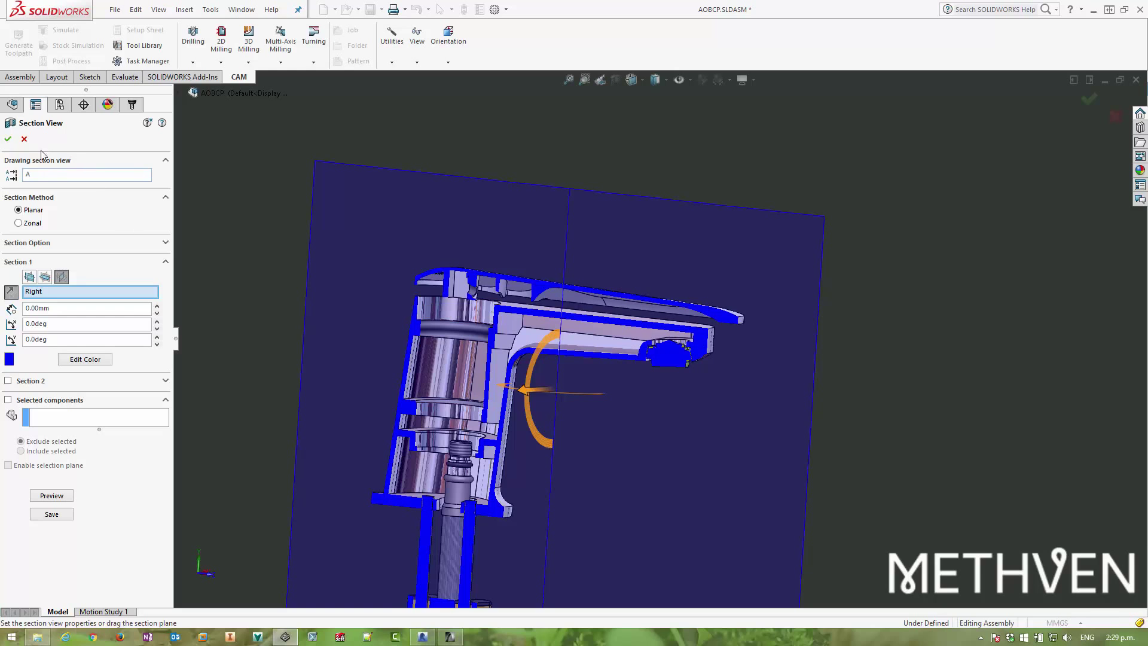
{"action": "left_click", "coordinate": [25, 140]}
{"action": "mouse_move", "coordinate": [278, 223]}
{"action": "middle_mouse_down"}
{"action": "mouse_move", "coordinate": [304, 232]}
{"action": "mouse_move", "coordinate": [278, 253]}
{"action": "mouse_move", "coordinate": [277, 179]}
{"action": "mouse_move", "coordinate": [274, 214]}
{"action": "middle_mouse_up"}
{"action": "left_click", "coordinate": [210, 10]}
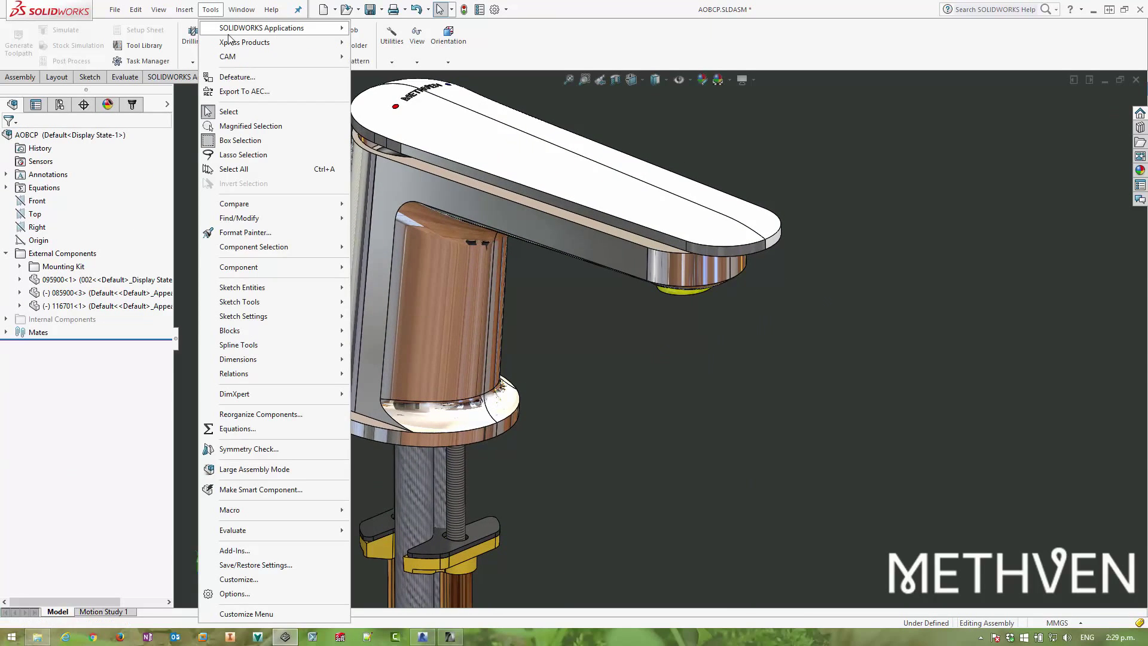
Start Defeature with internal components removed and advance to the To Remove step
{"action": "left_click", "coordinate": [237, 78]}
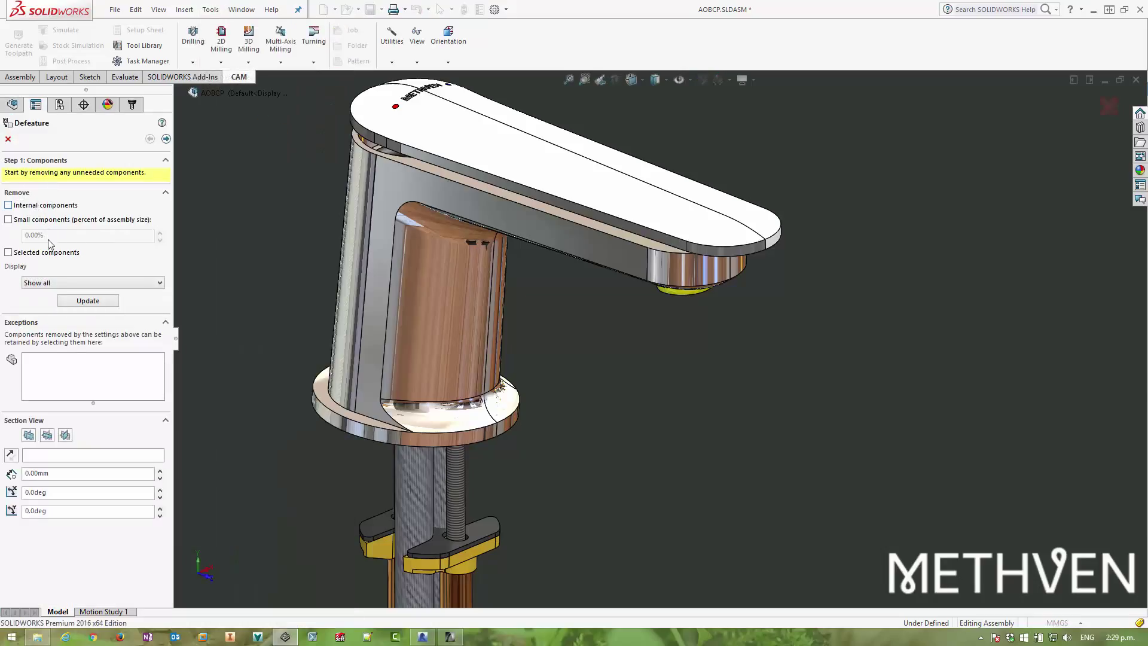
{"action": "left_click", "coordinate": [42, 205]}
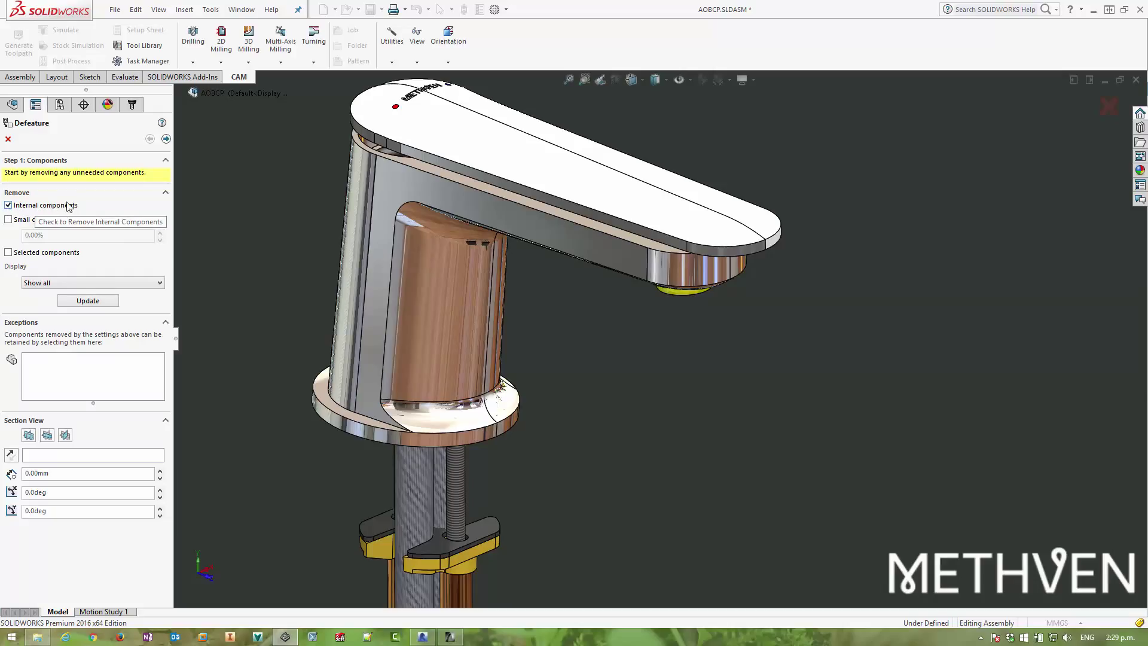
{"action": "left_click", "coordinate": [166, 139]}
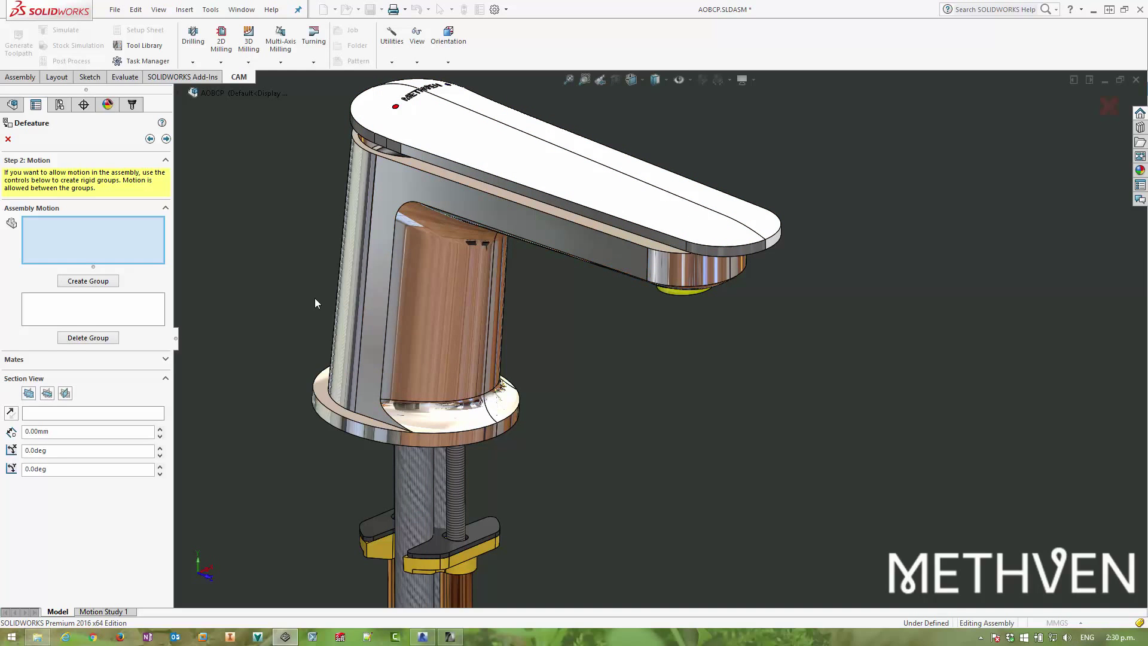
{"action": "left_click", "coordinate": [166, 139]}
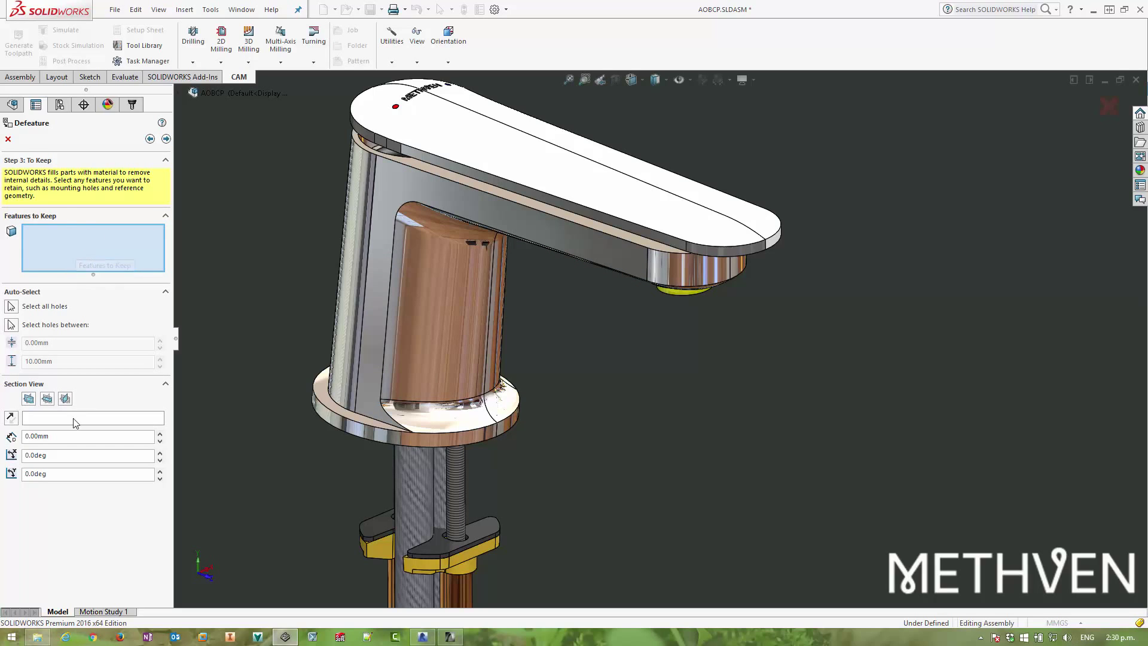
{"action": "left_click", "coordinate": [166, 139]}
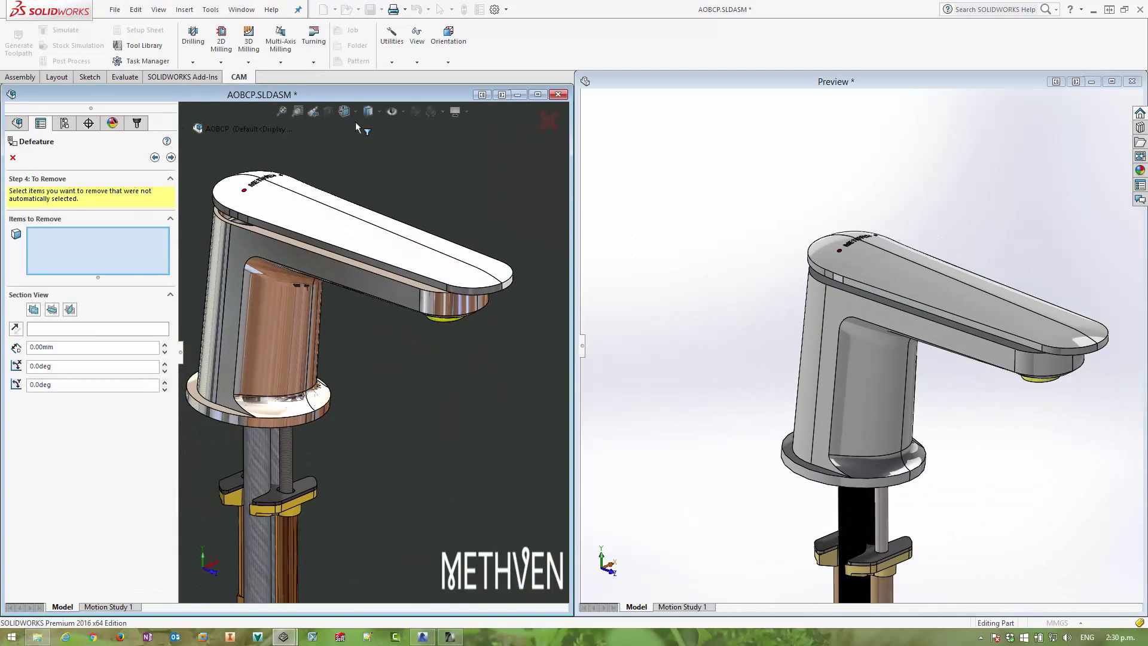
Cut the model on the Right plane, orbit to a side view and zoom into the spout
{"action": "left_click", "coordinate": [70, 309]}
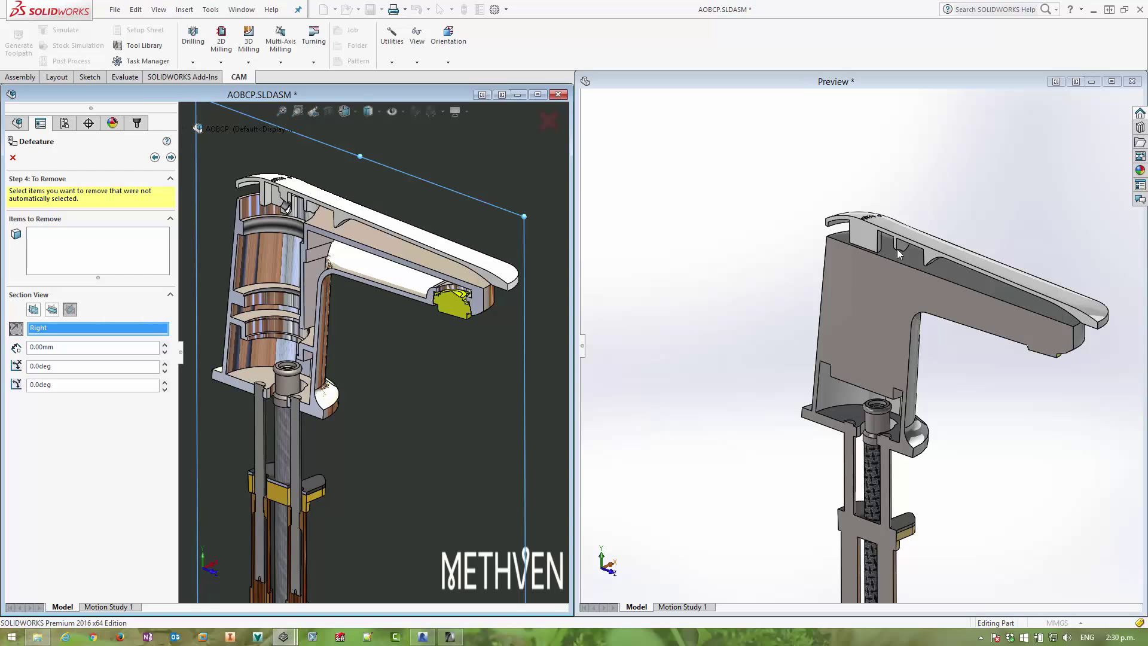
{"action": "middle_click_drag", "start_coordinate": [897, 249], "coordinate": [962, 336]}
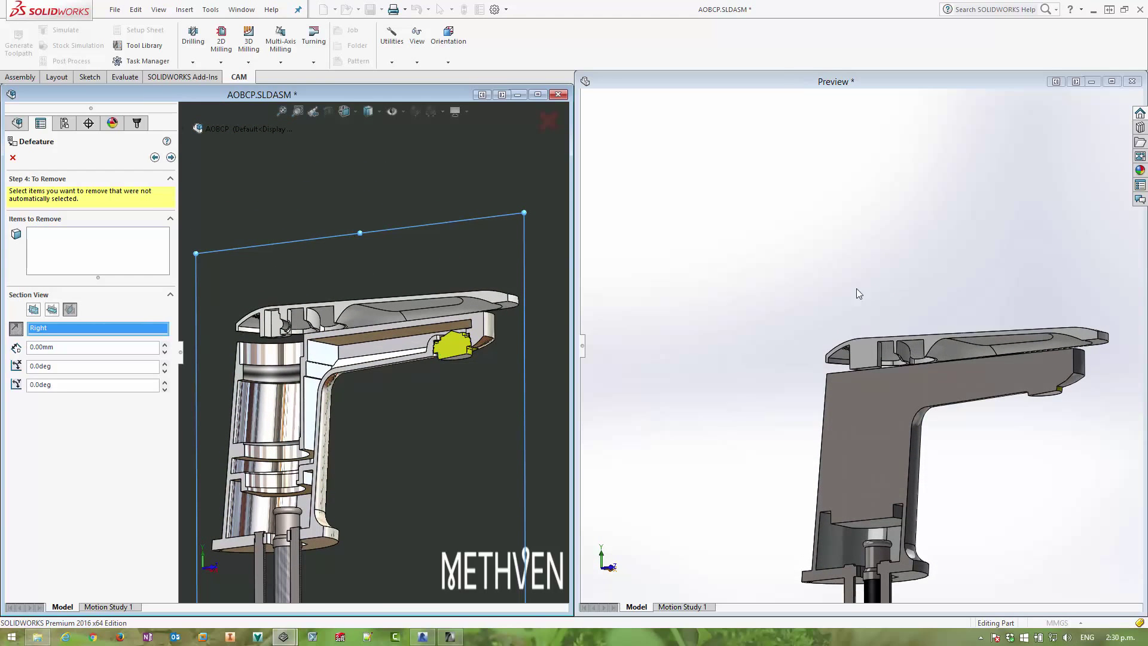
{"action": "left_click", "coordinate": [89, 250]}
{"action": "scroll", "coordinate": [310, 242], "scroll_direction": "down", "scroll_amount": 2}
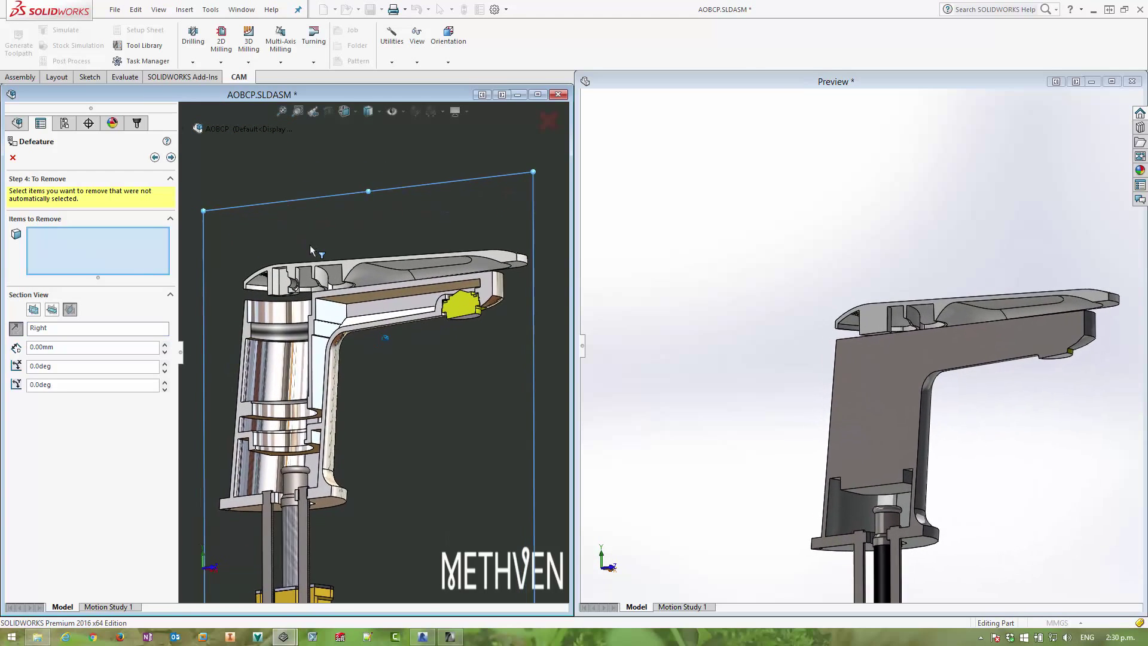
{"action": "scroll", "coordinate": [316, 258], "scroll_direction": "down", "scroll_amount": 2}
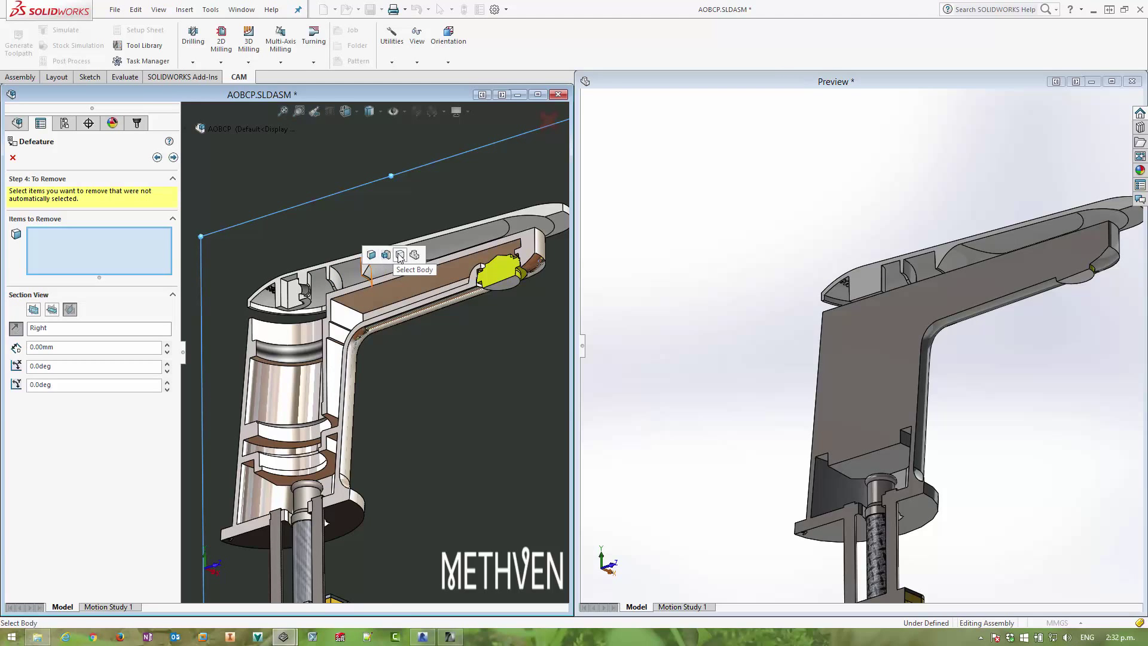
Add the spout's internal cavity features to Items to Remove and enlarge the list
{"action": "left_click", "coordinate": [385, 255]}
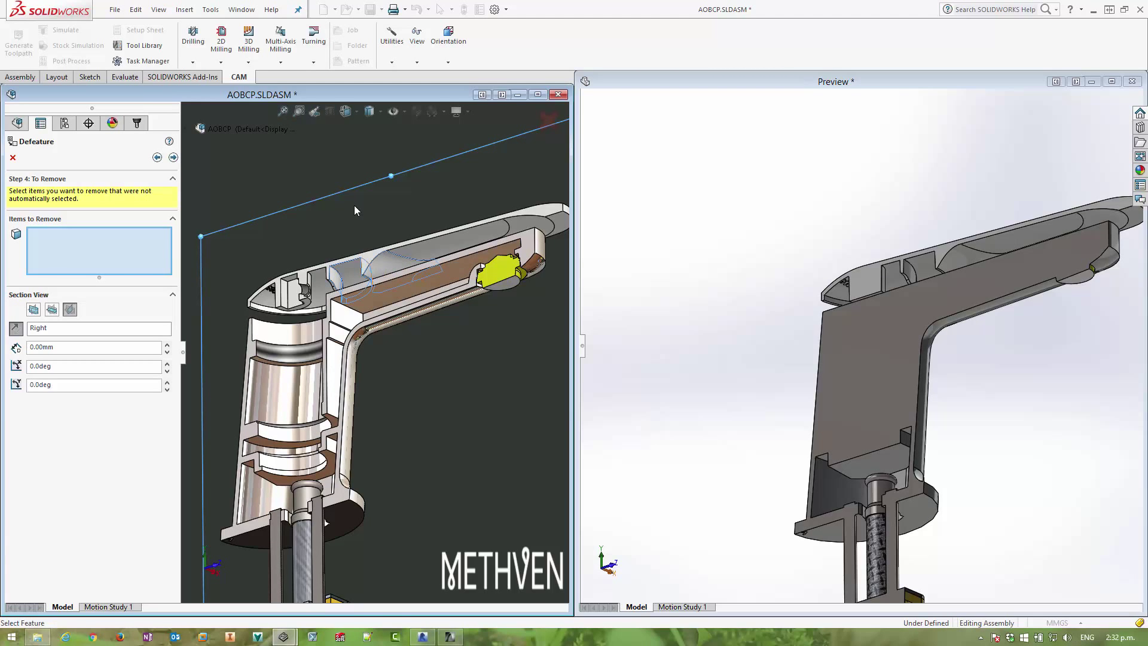
{"action": "scroll", "coordinate": [355, 211], "scroll_direction": "down", "scroll_amount": 2}
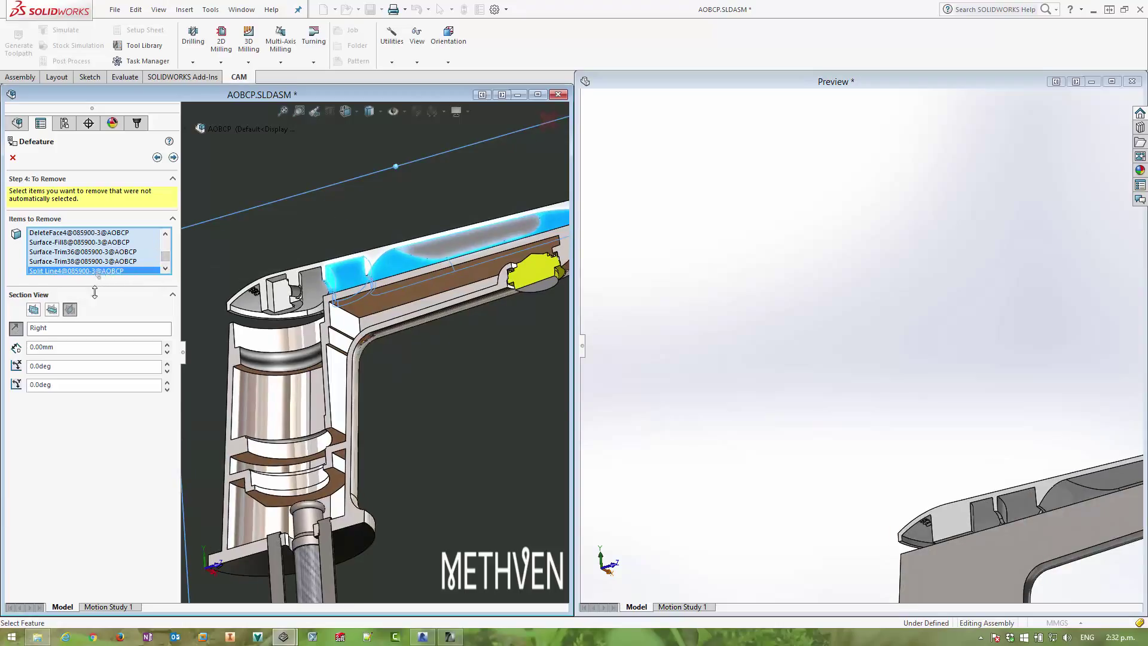
{"action": "left_click_drag", "start_coordinate": [94, 292], "coordinate": [96, 400]}
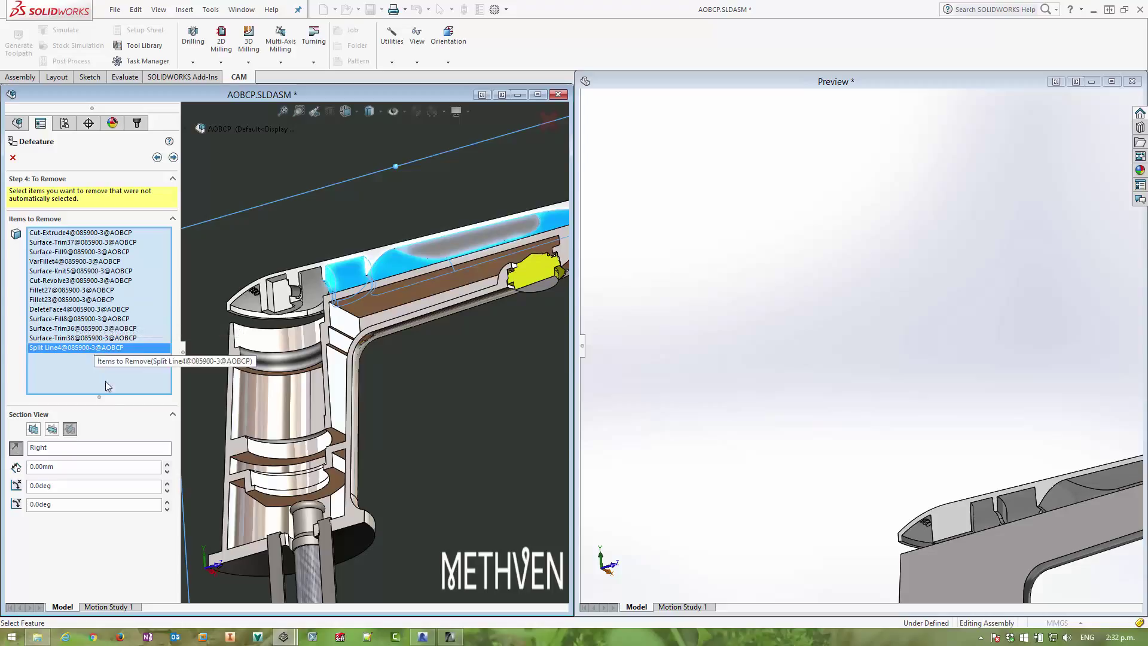
{"action": "mouse_move", "coordinate": [99, 396]}
{"action": "left_mouse_down"}
{"action": "mouse_move", "coordinate": [97, 286]}
{"action": "mouse_move", "coordinate": [93, 424]}
{"action": "mouse_move", "coordinate": [97, 383]}
{"action": "mouse_move", "coordinate": [101, 429]}
{"action": "mouse_move", "coordinate": [103, 419]}
{"action": "left_mouse_up"}
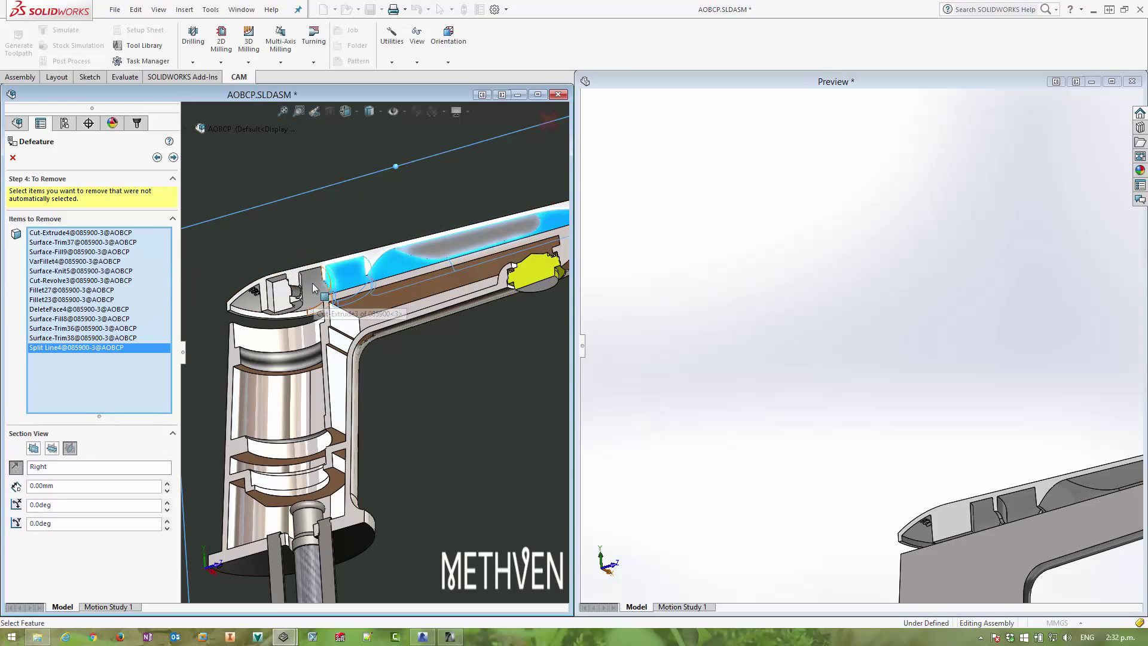
Add the tip's markings and combine, the cap's features and fillets, and threaded-hole features
{"action": "left_click", "coordinate": [254, 292]}
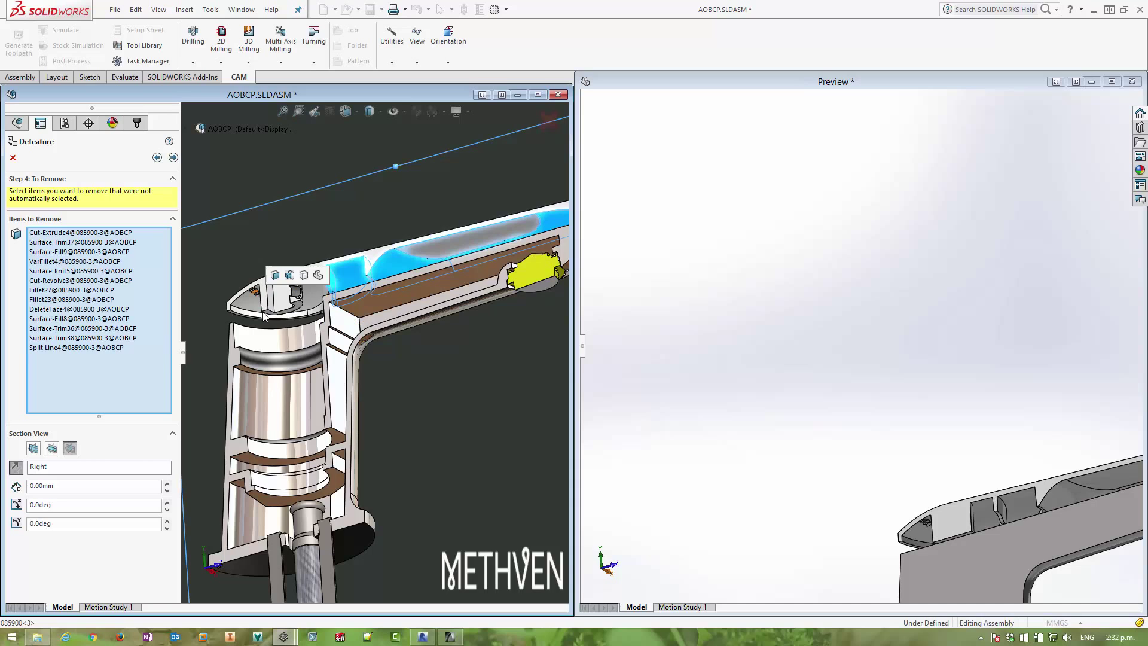
{"action": "left_click", "coordinate": [293, 291]}
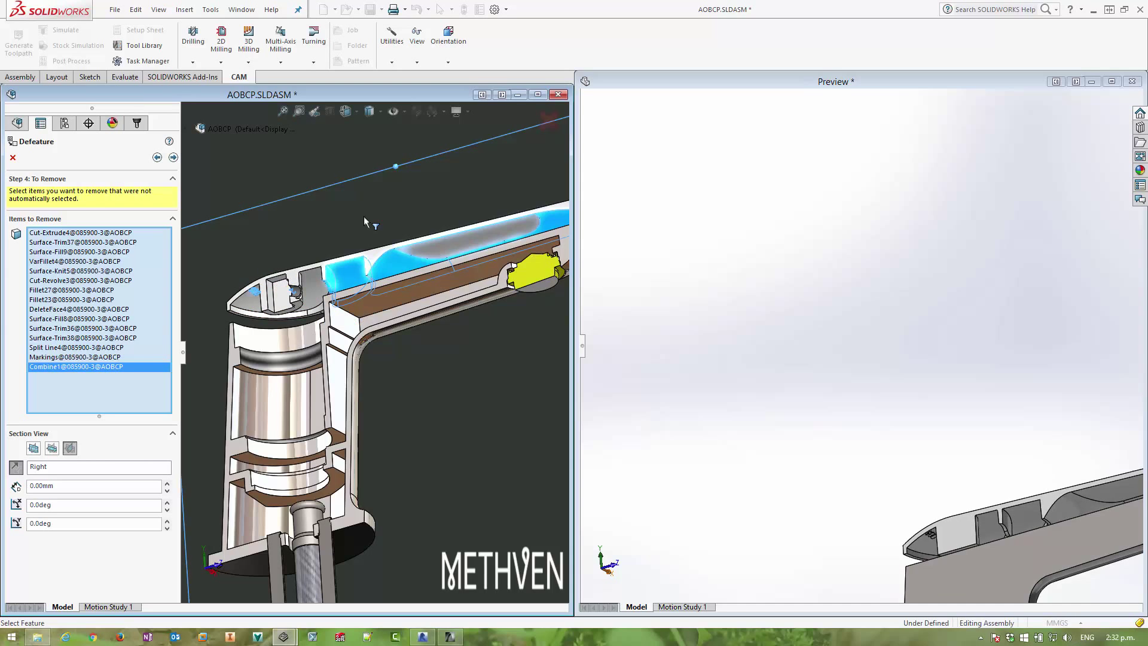
{"action": "left_click", "coordinate": [293, 293]}
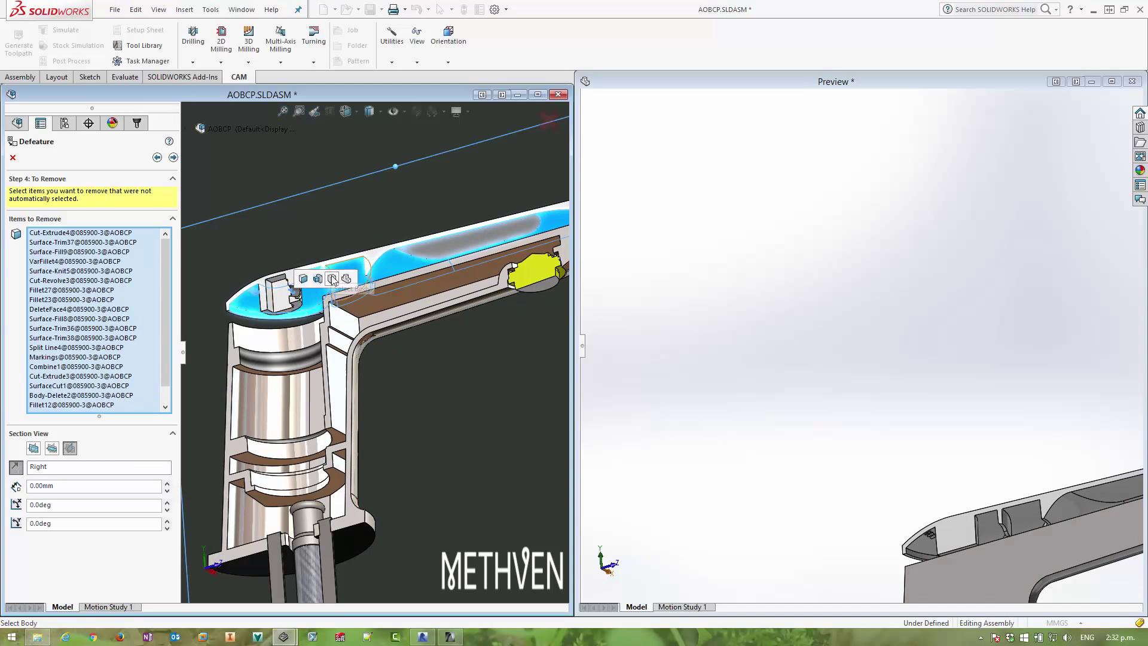
{"action": "scroll", "coordinate": [305, 232], "scroll_direction": "down", "scroll_amount": 7}
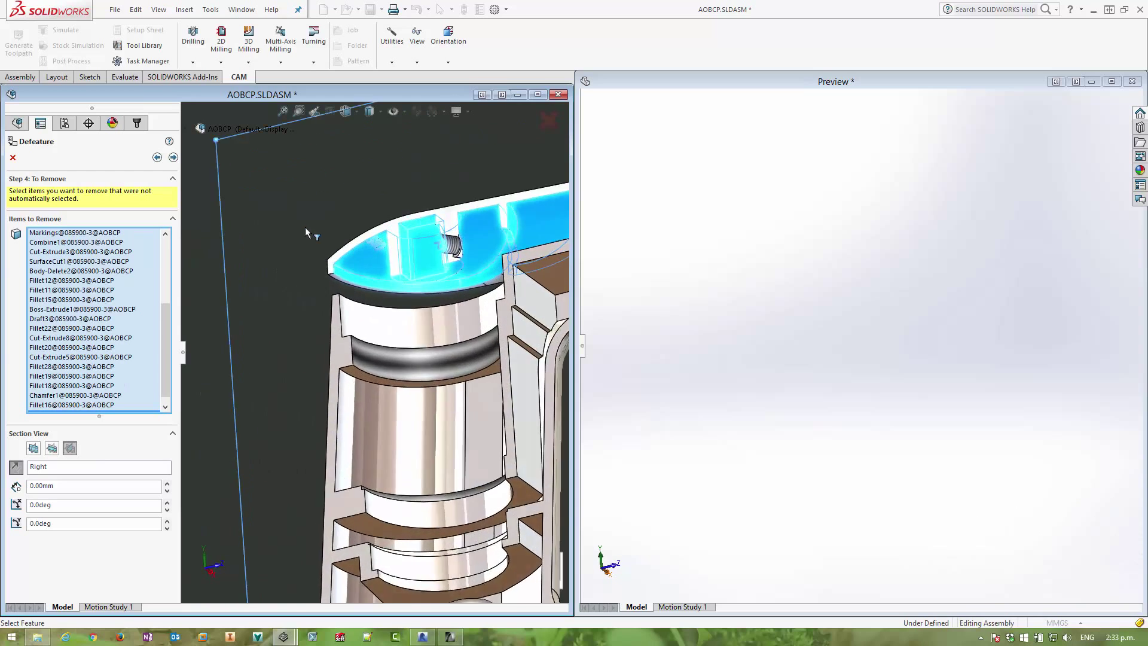
{"action": "left_click", "coordinate": [406, 246]}
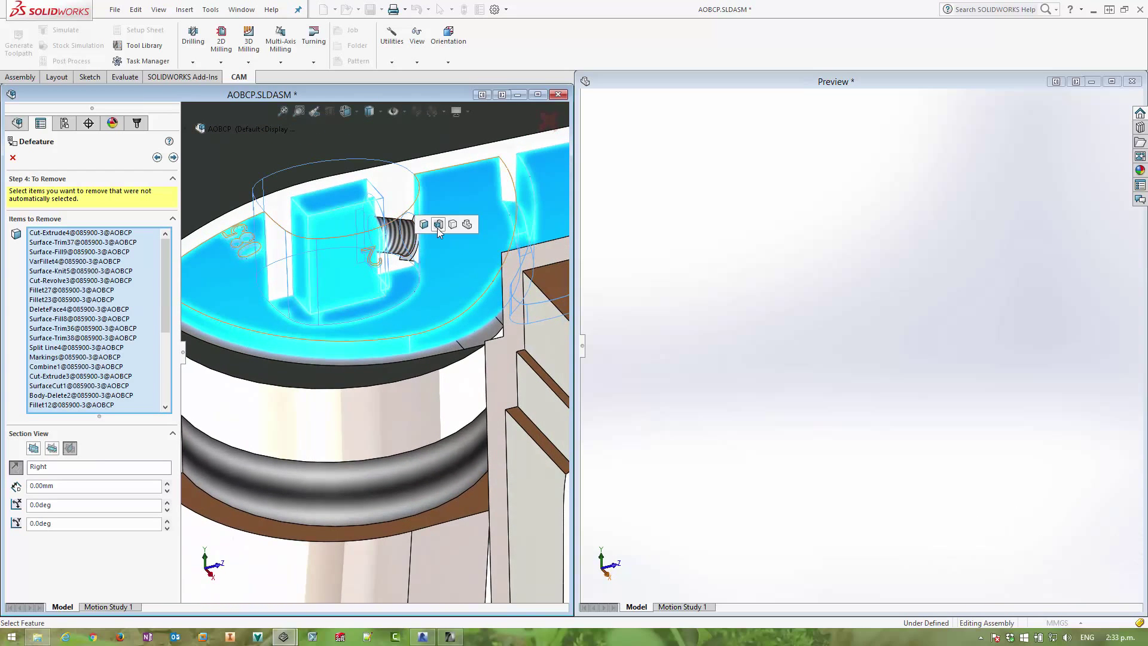
{"action": "scroll", "coordinate": [383, 136], "scroll_direction": "up", "scroll_amount": 10}
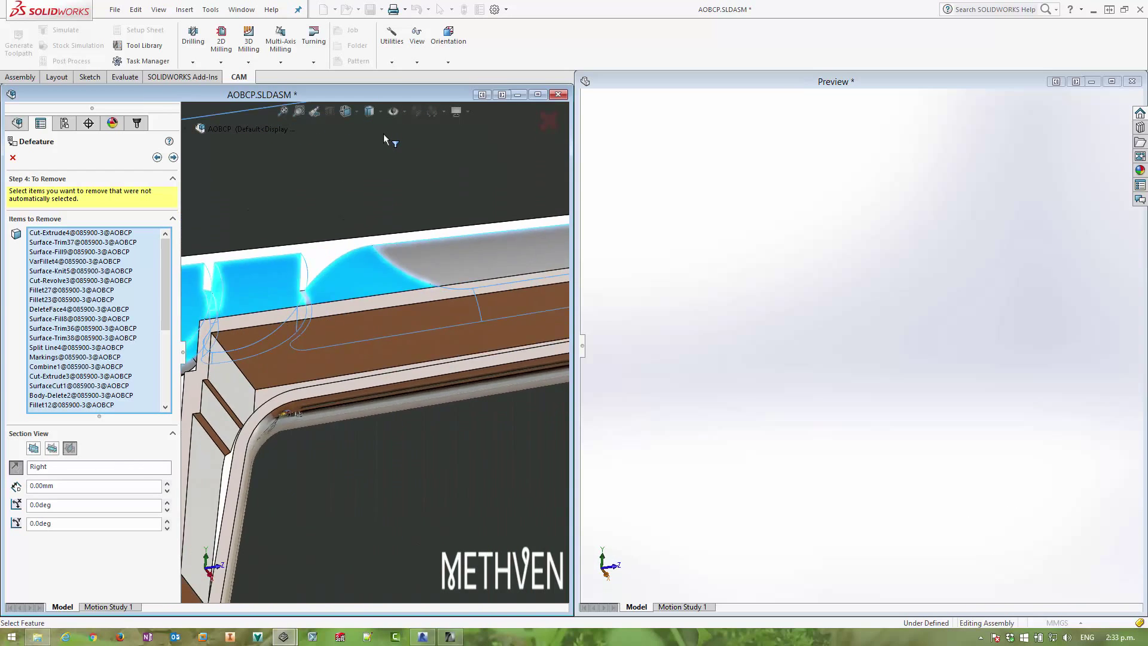
{"action": "scroll", "coordinate": [379, 154], "scroll_direction": "down", "scroll_amount": 2}
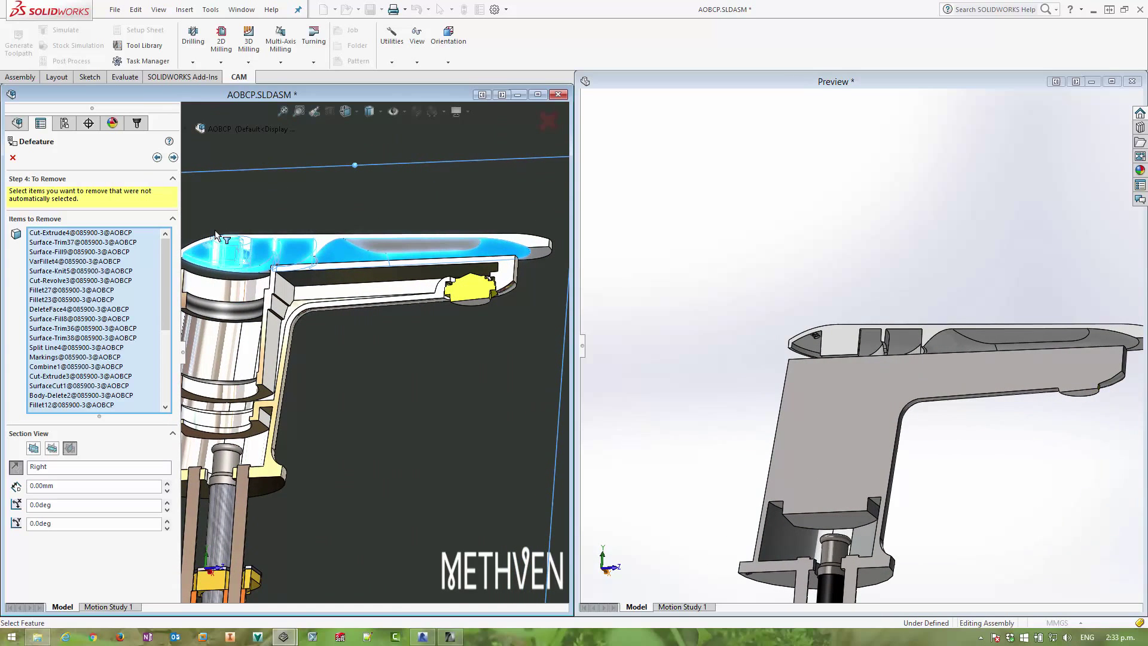
With the section off, add the spout tip and body component features for removal
{"action": "left_click", "coordinate": [17, 467]}
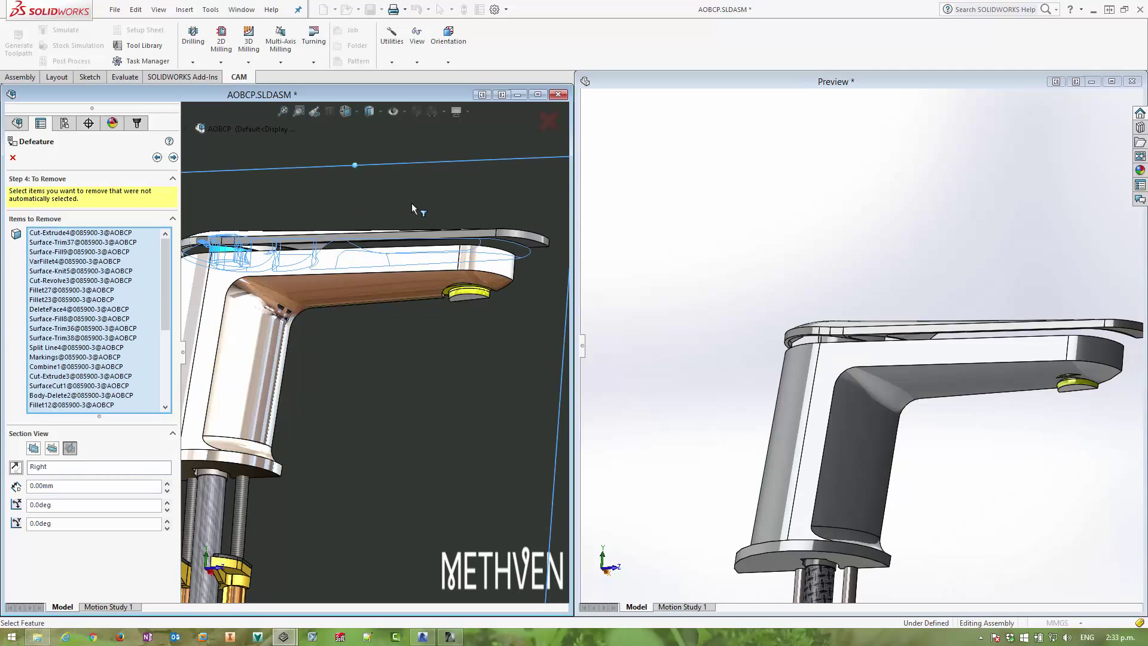
{"action": "key", "text": "Down"}
{"action": "key", "text": "Down"}
{"action": "key", "text": "Down"}
{"action": "key", "text": "Down"}
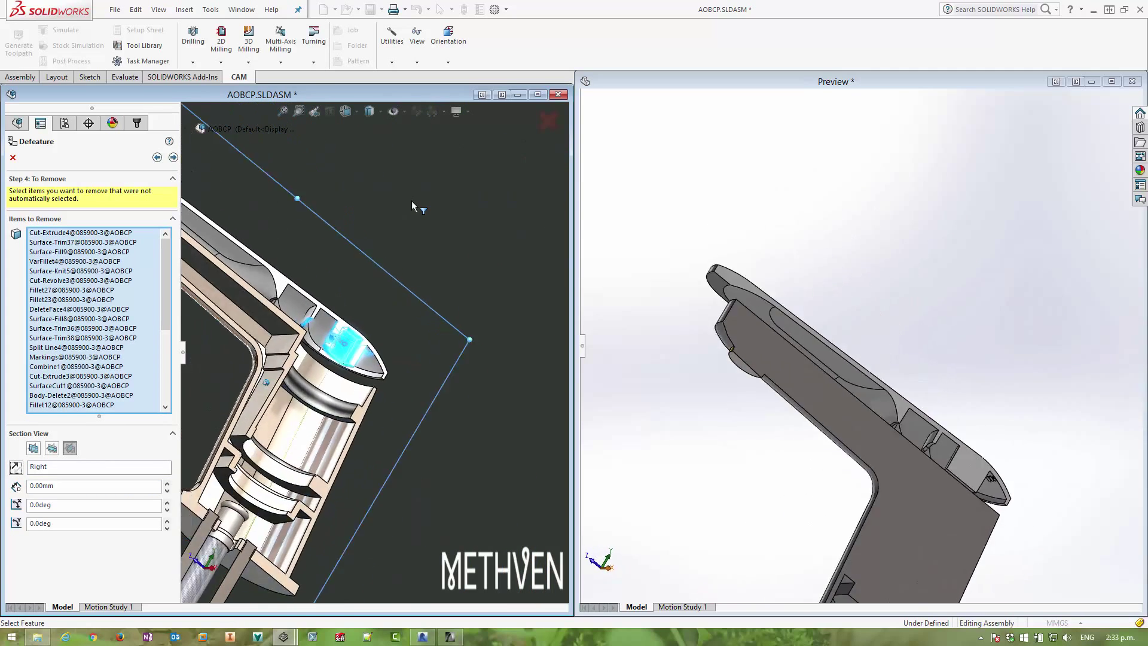
{"action": "left_click", "coordinate": [384, 398]}
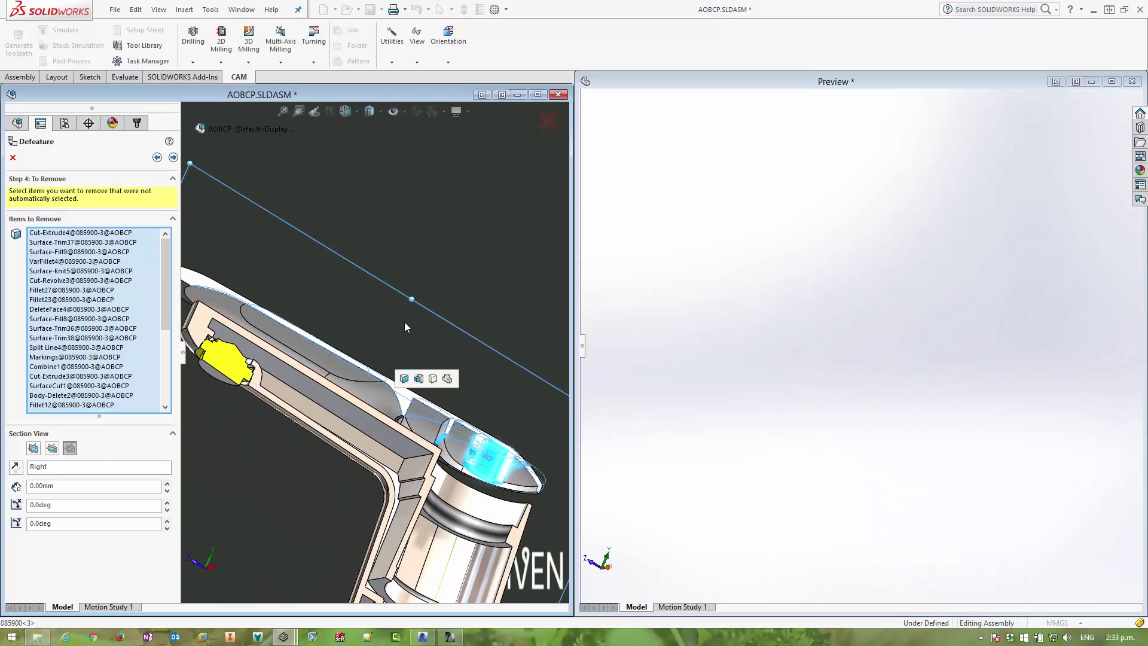
{"action": "left_click", "coordinate": [420, 381]}
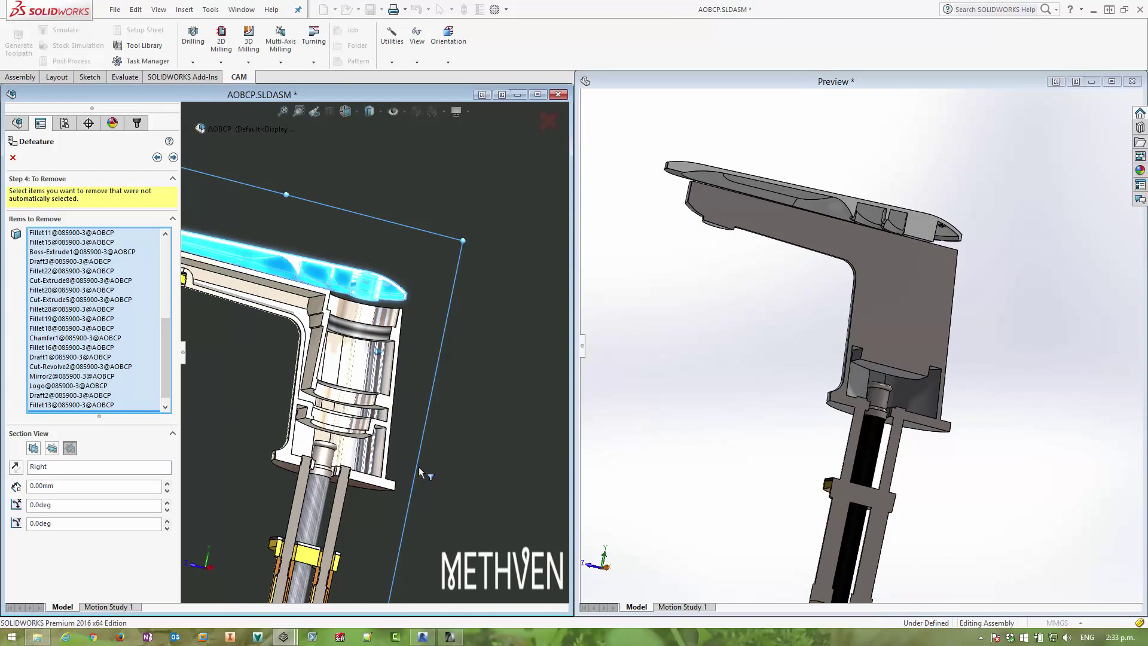
{"action": "left_click", "coordinate": [372, 461]}
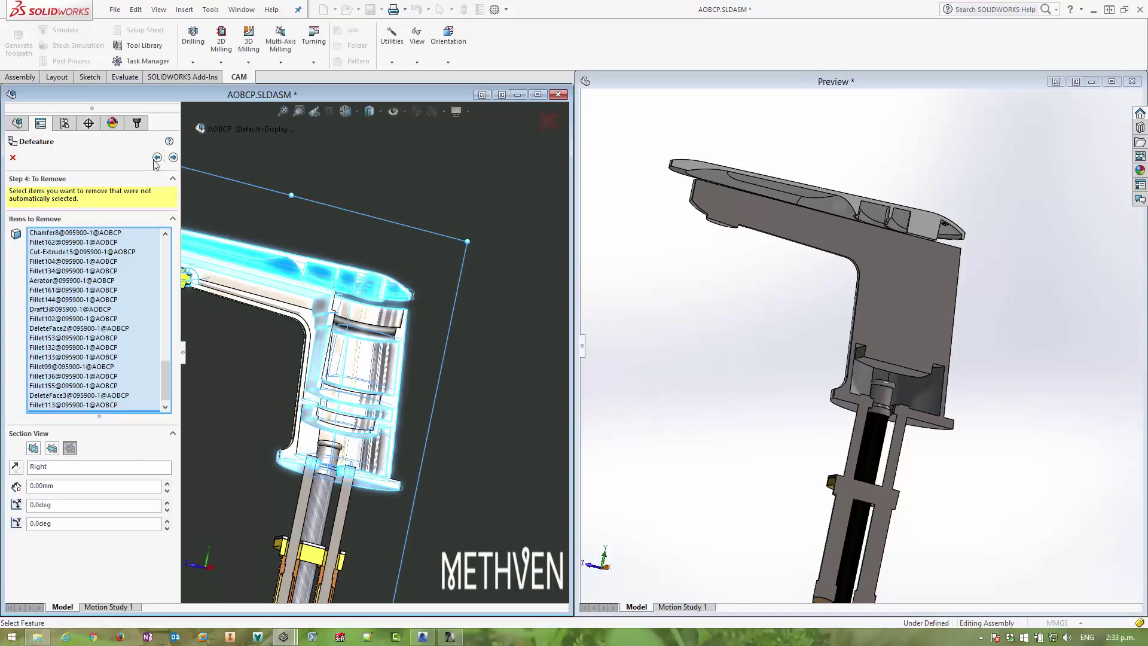
Finish the defeature, save it as linked separate part Part2.sldprt, and open the Methven AIO Faucet folder
{"action": "left_click", "coordinate": [173, 157]}
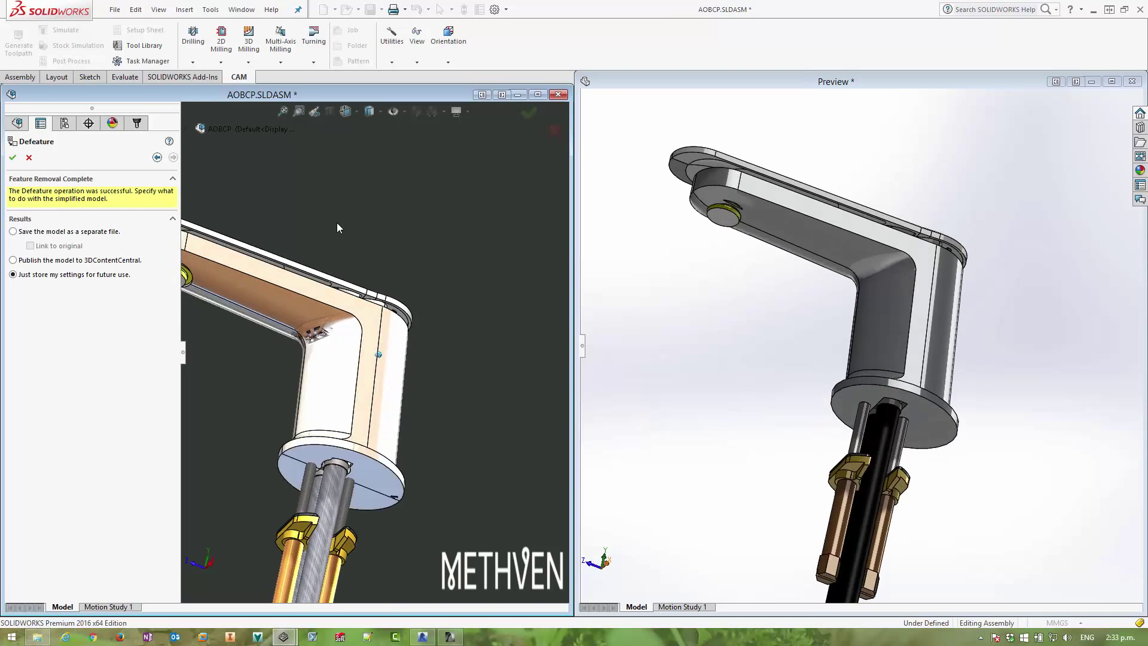
{"action": "left_click", "coordinate": [67, 231]}
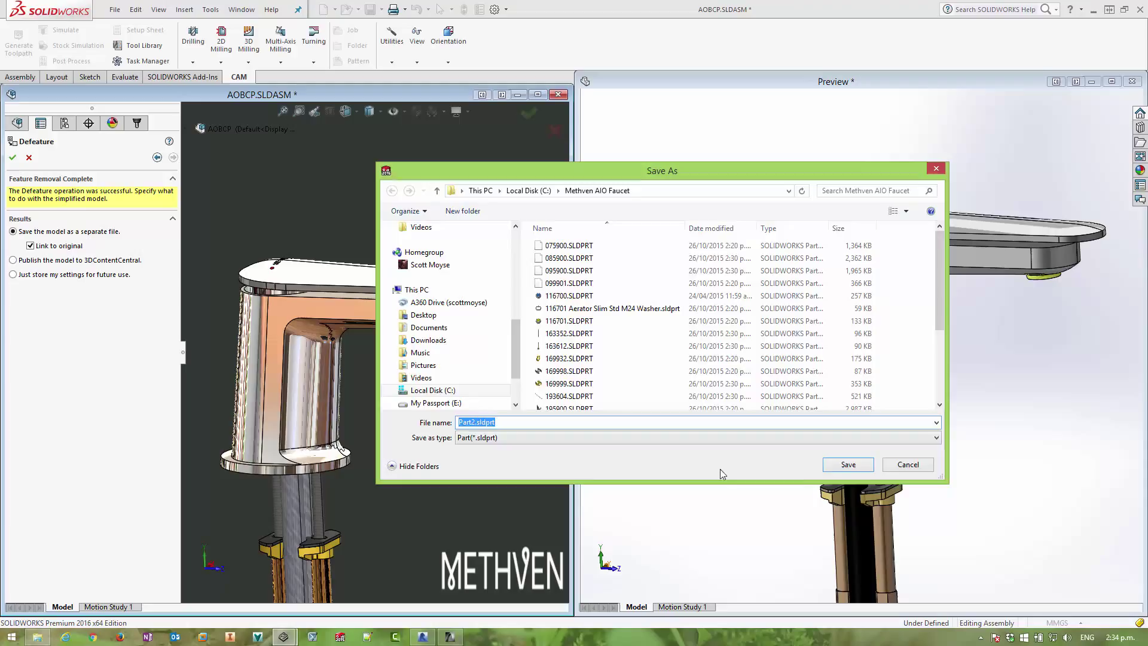
{"action": "left_click", "coordinate": [848, 465]}
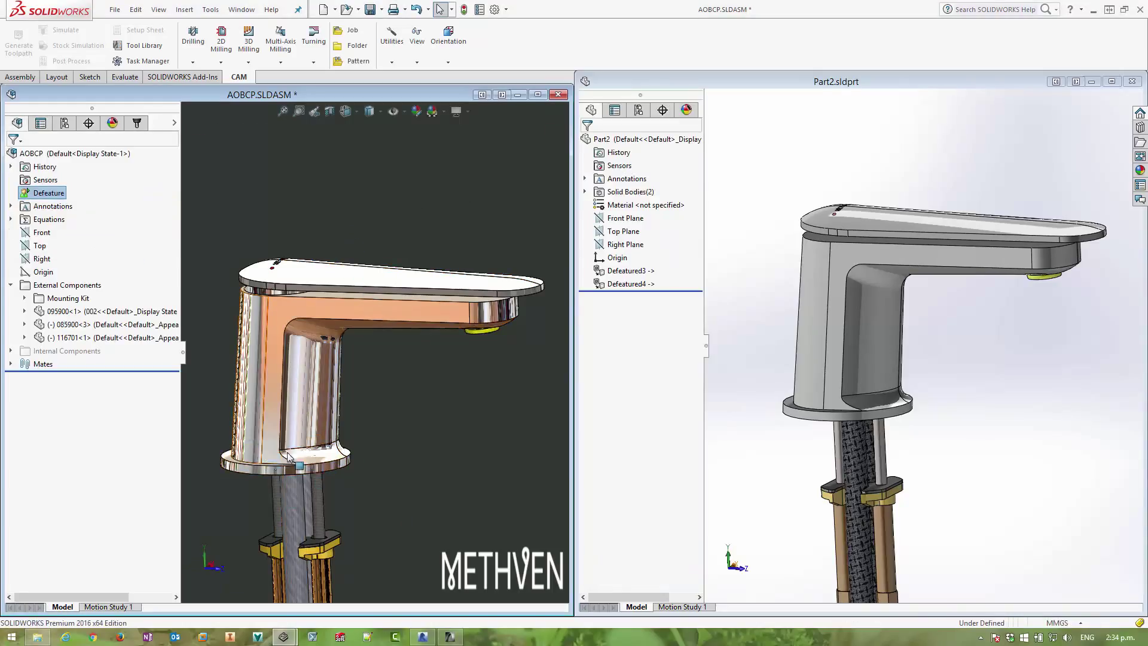
{"action": "left_click", "coordinate": [38, 639]}
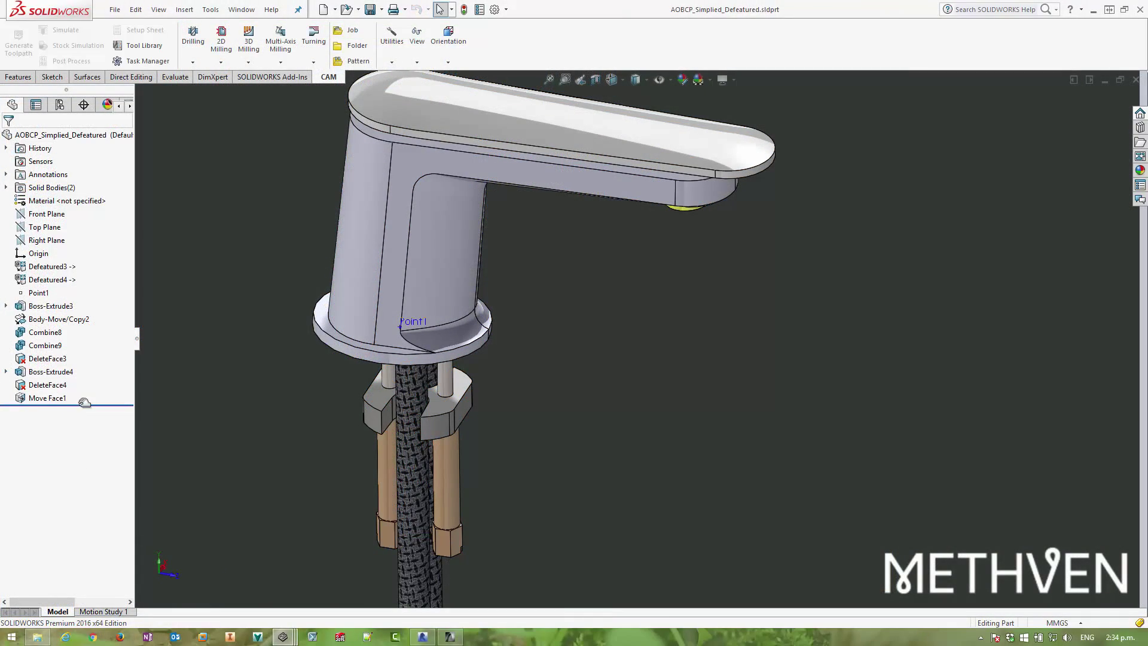
Roll back the simplified part's tree, inspect a Right Plane section cut, then cancel it
{"action": "left_click_drag", "start_coordinate": [85, 402], "coordinate": [87, 288]}
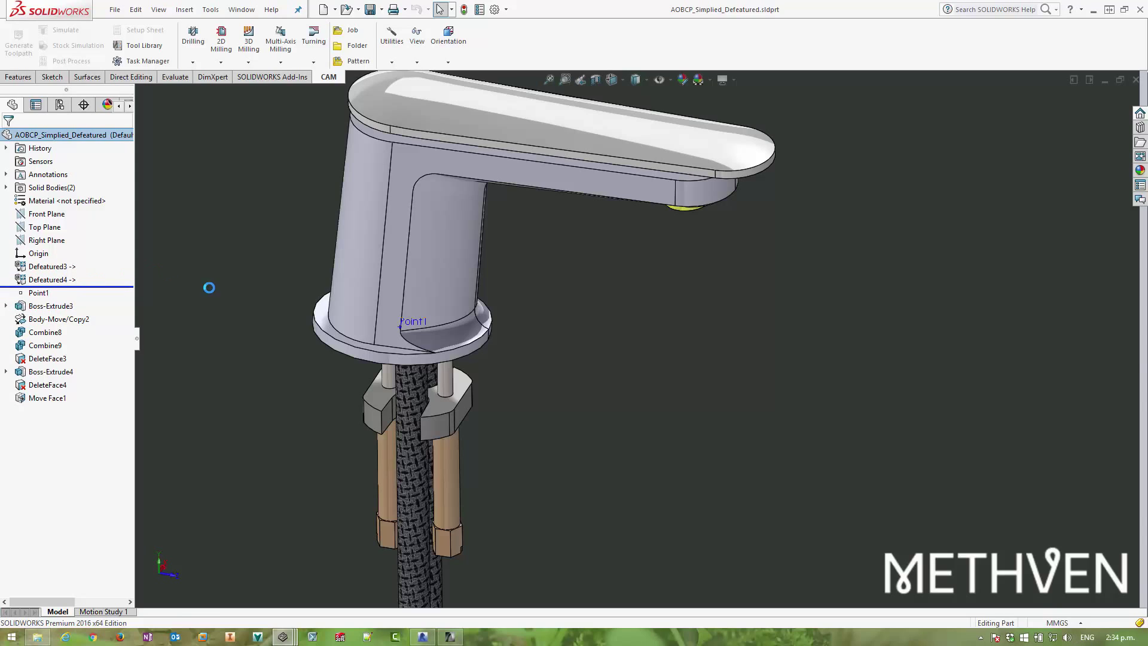
{"action": "left_click", "coordinate": [596, 79]}
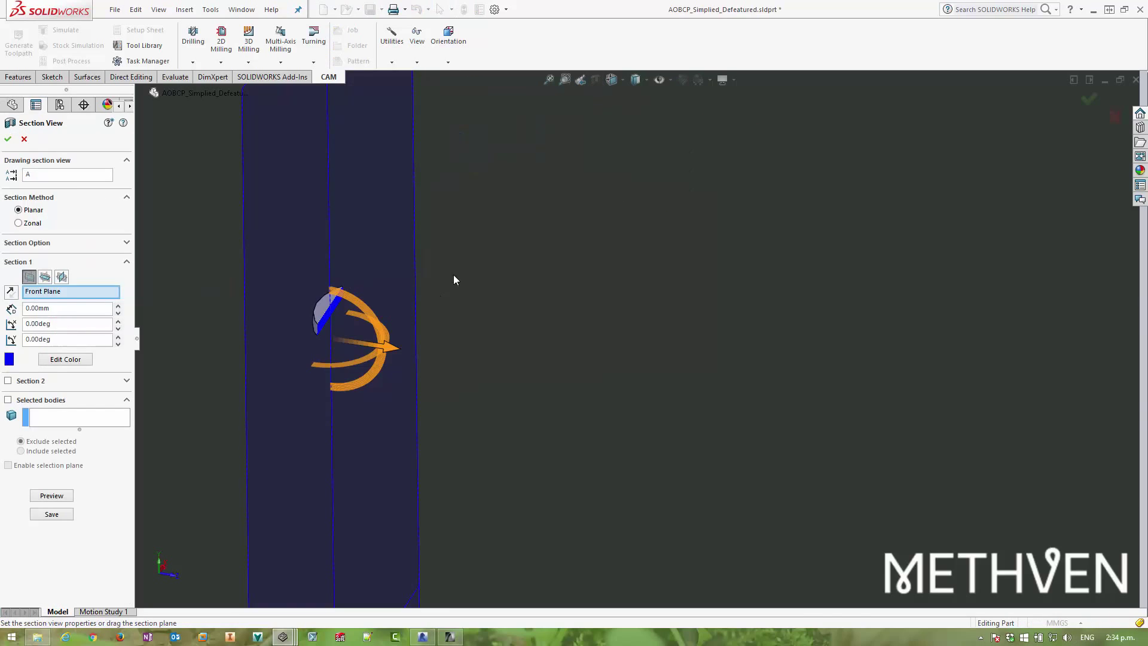
{"action": "left_click", "coordinate": [61, 277]}
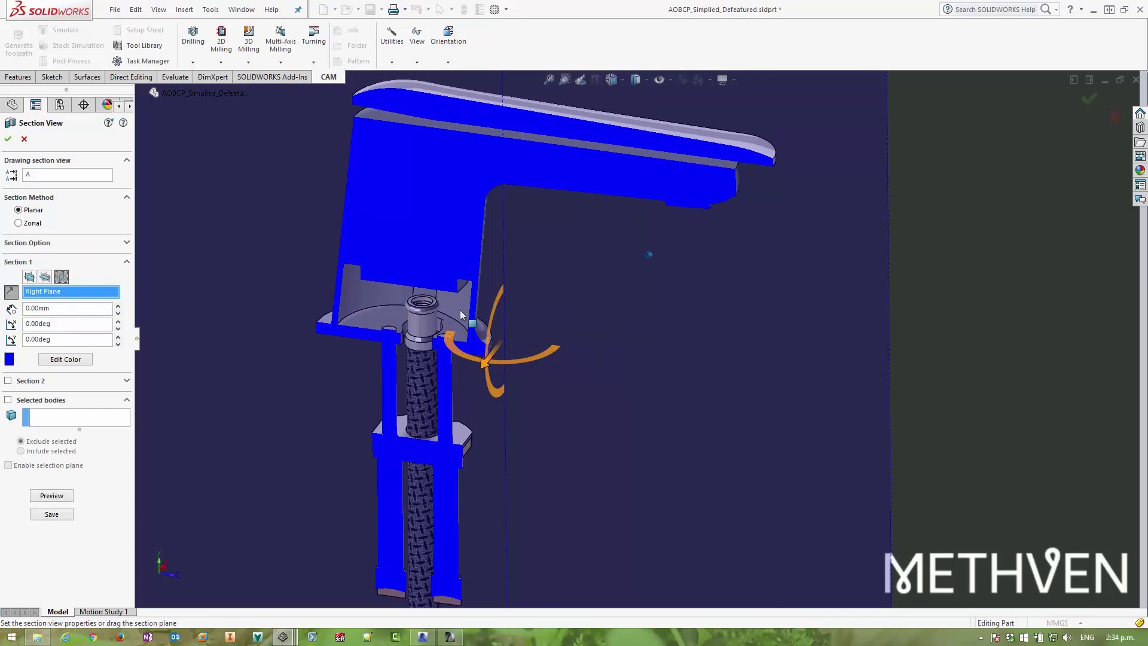
{"action": "middle_click_drag", "start_coordinate": [435, 285], "coordinate": [404, 392]}
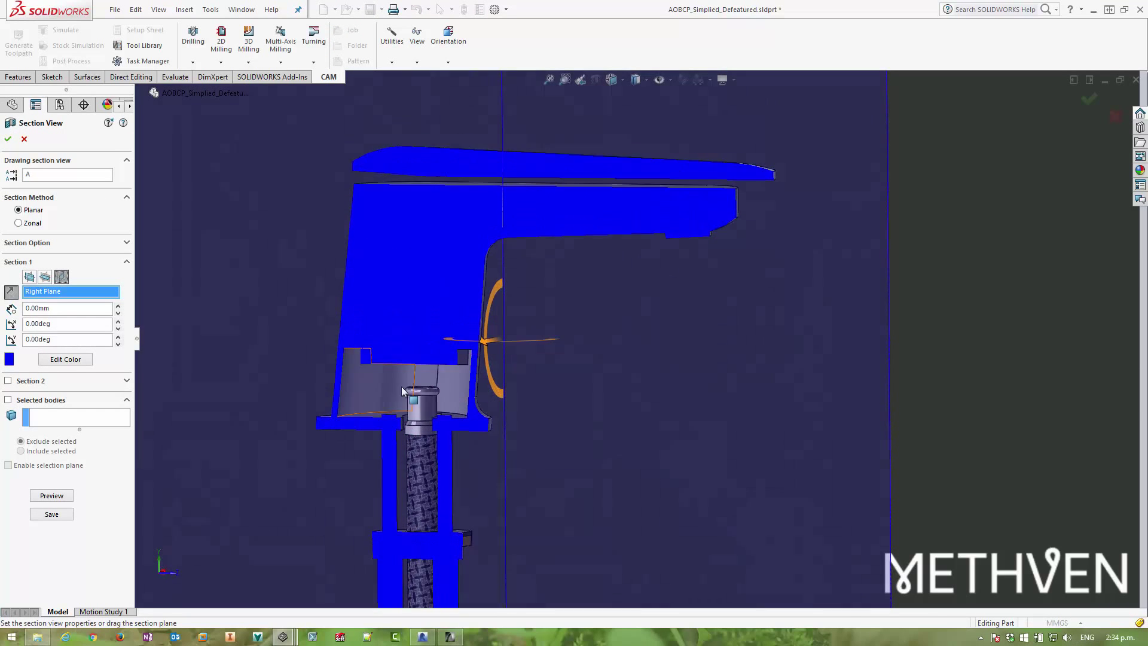
{"action": "left_click", "coordinate": [24, 139]}
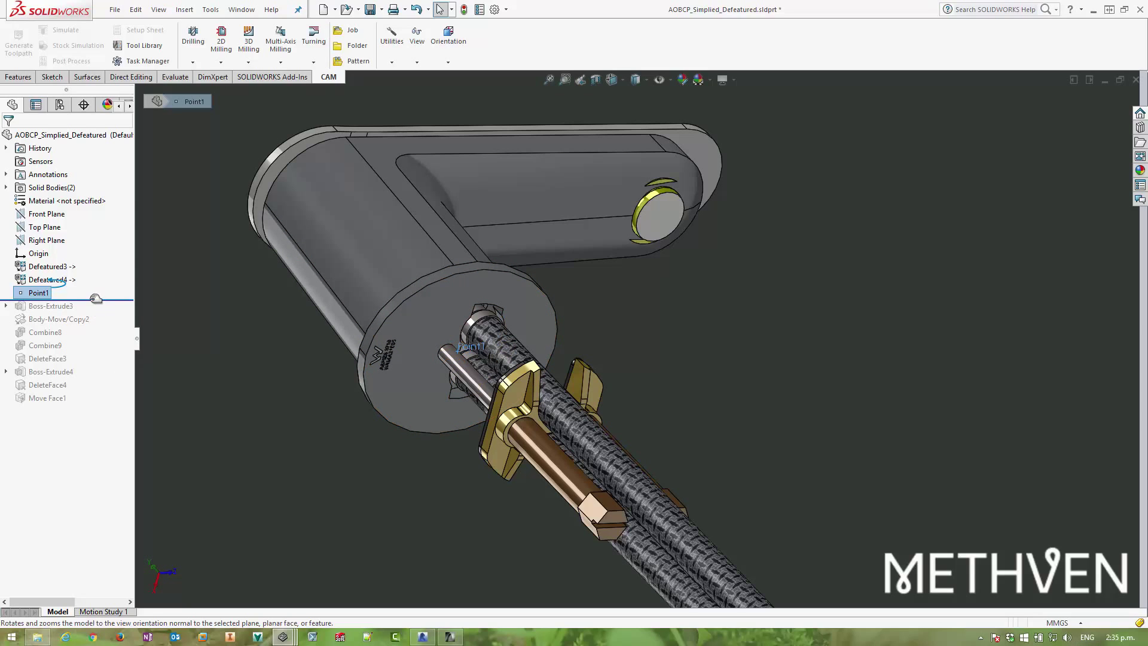
Roll the tree forward past Boss-Extrude3 and Body-Move/Copy2, checking the extrude sketch and copied body
{"action": "left_click_drag", "start_coordinate": [96, 298], "coordinate": [101, 312]}
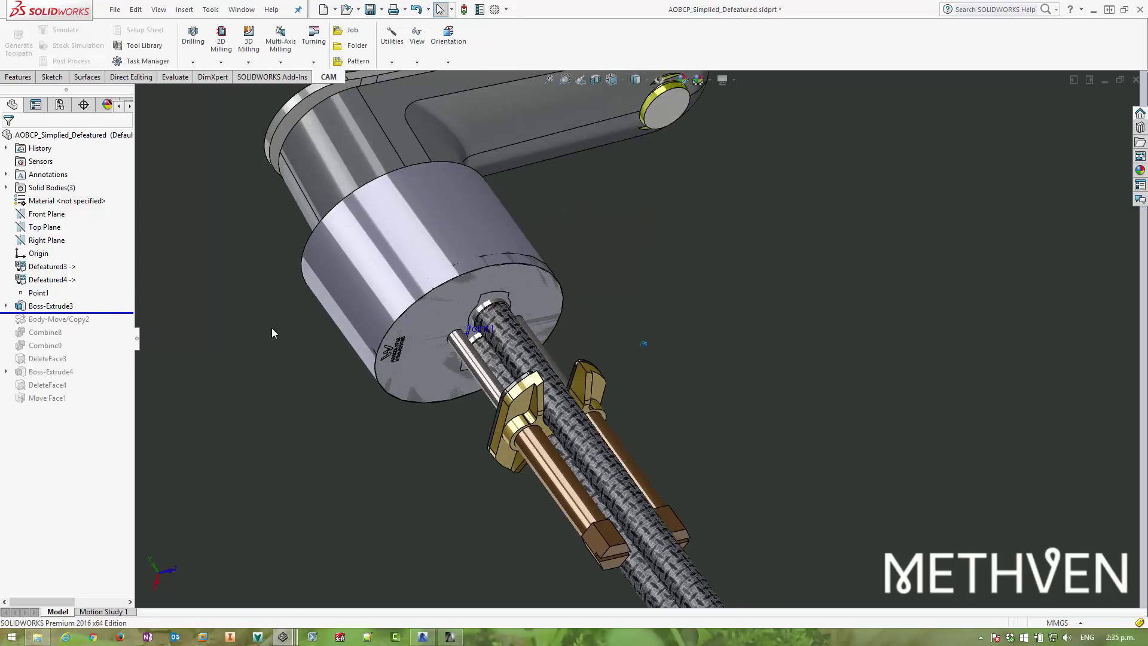
{"action": "left_click", "coordinate": [397, 347]}
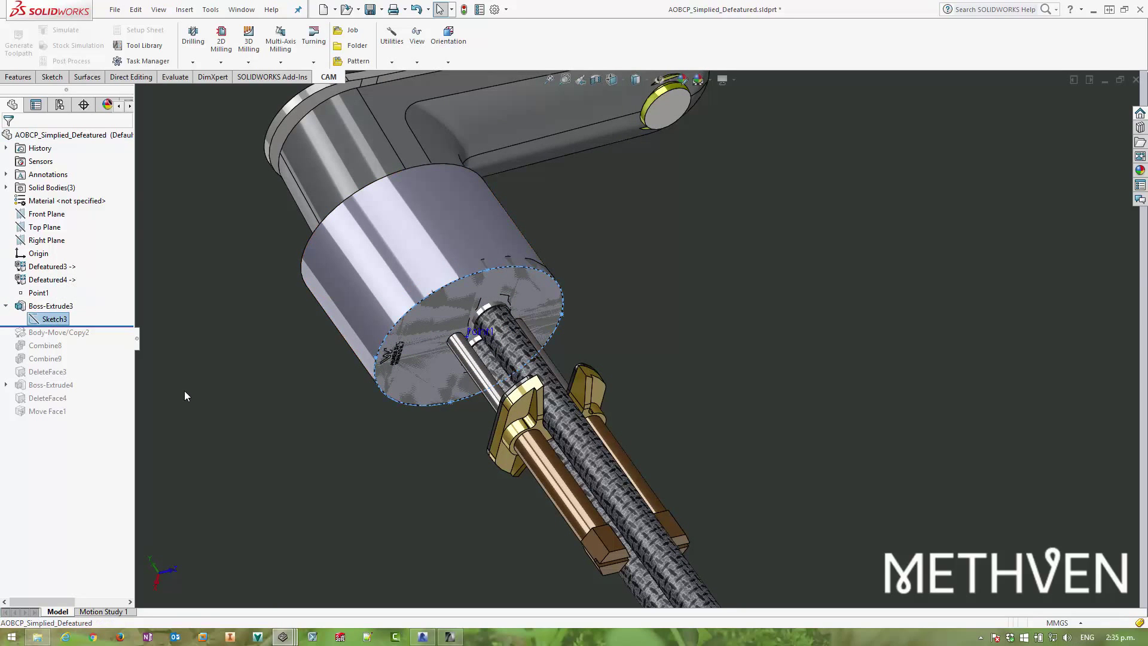
{"action": "left_click_drag", "start_coordinate": [113, 327], "coordinate": [113, 337]}
{"action": "left_click", "coordinate": [58, 332]}
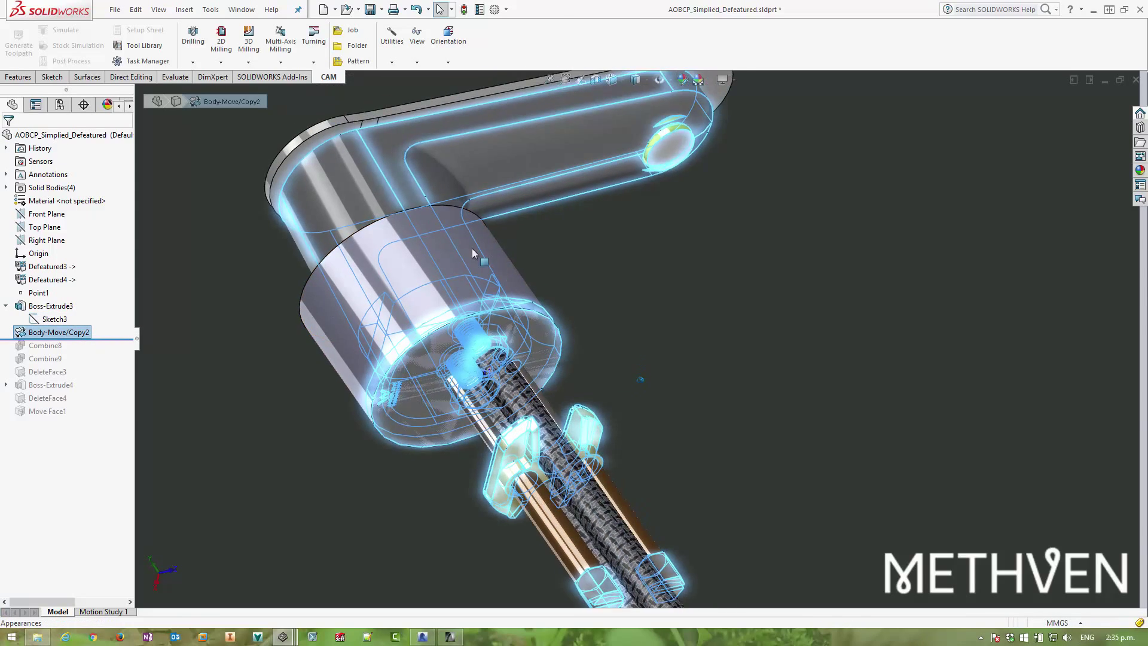
{"action": "middle_click_drag", "start_coordinate": [472, 249], "coordinate": [414, 217]}
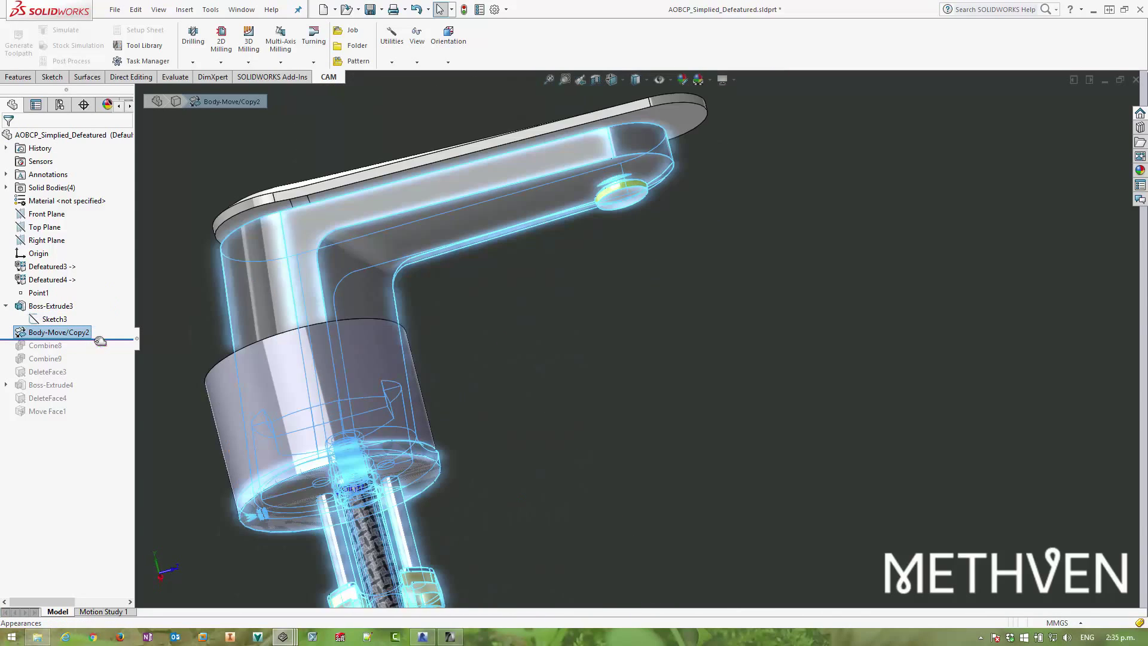
Roll forward past Combine8 and review its subtract settings without changing them
{"action": "left_click_drag", "start_coordinate": [113, 339], "coordinate": [113, 352]}
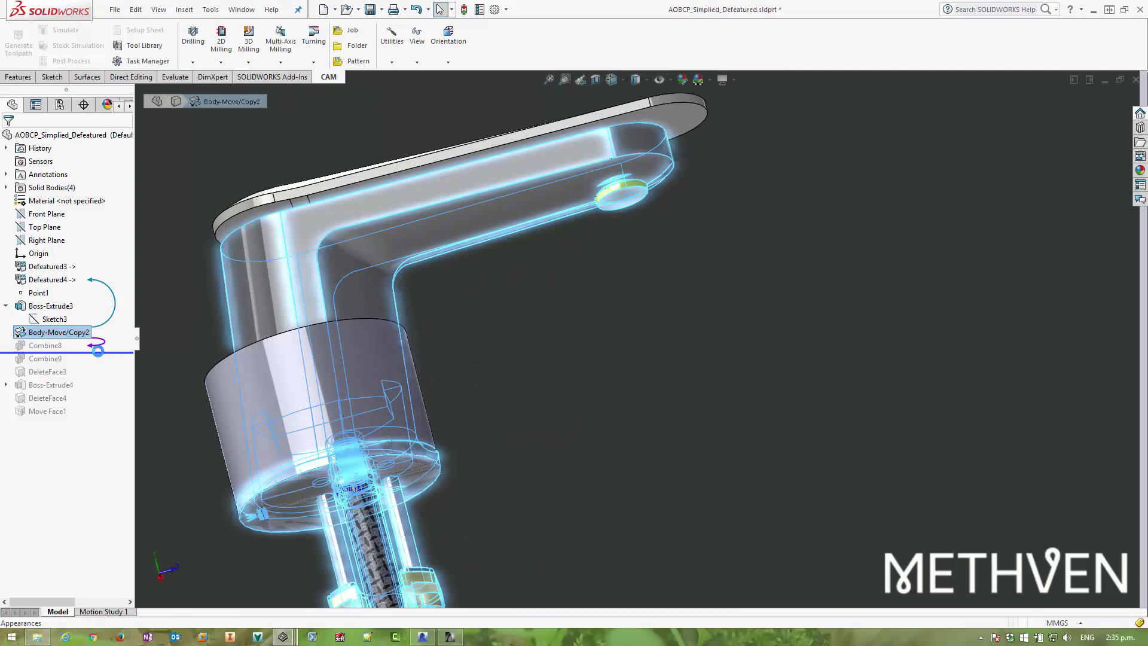
{"action": "right_click", "coordinate": [51, 346]}
{"action": "left_click", "coordinate": [64, 335]}
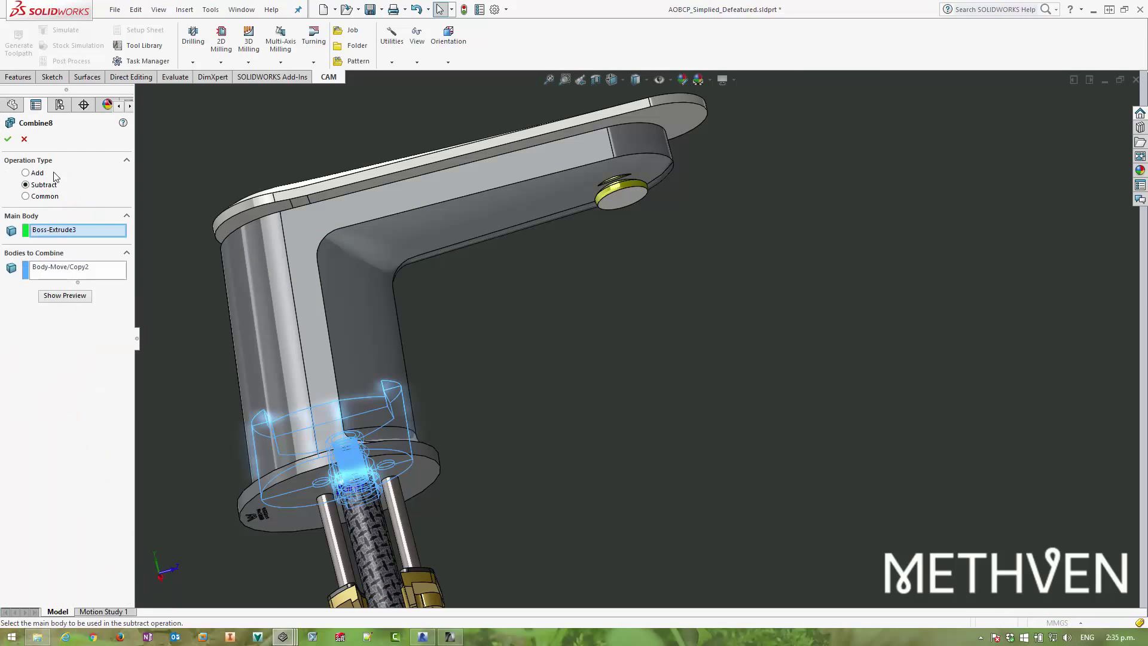
{"action": "left_click", "coordinate": [24, 141]}
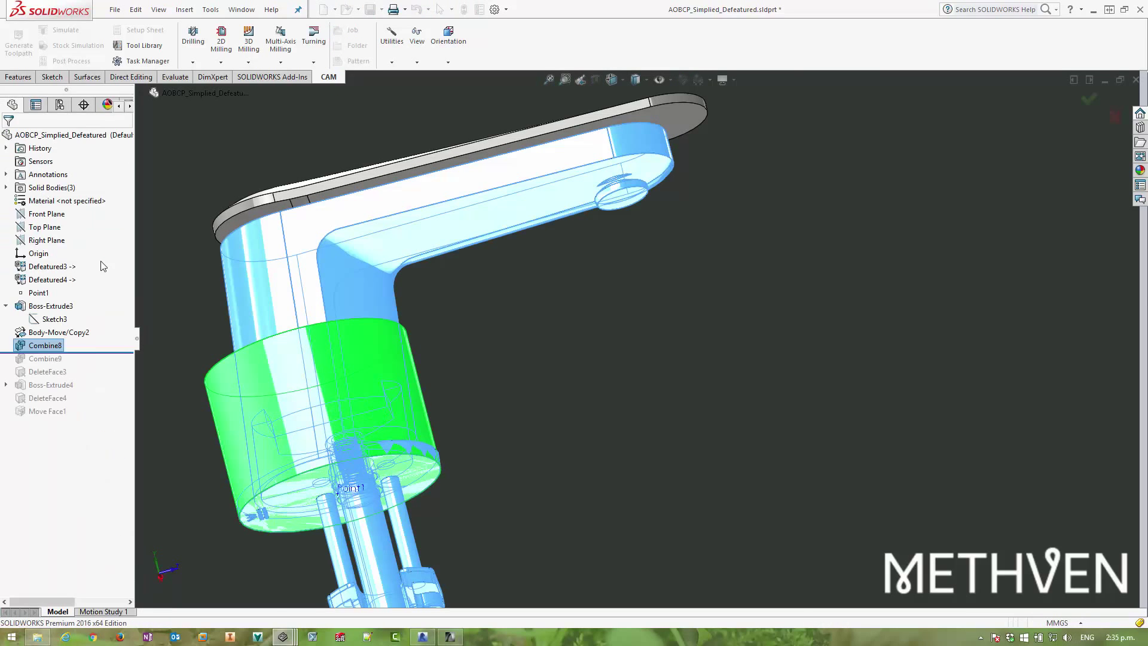
{"action": "left_click", "coordinate": [84, 331]}
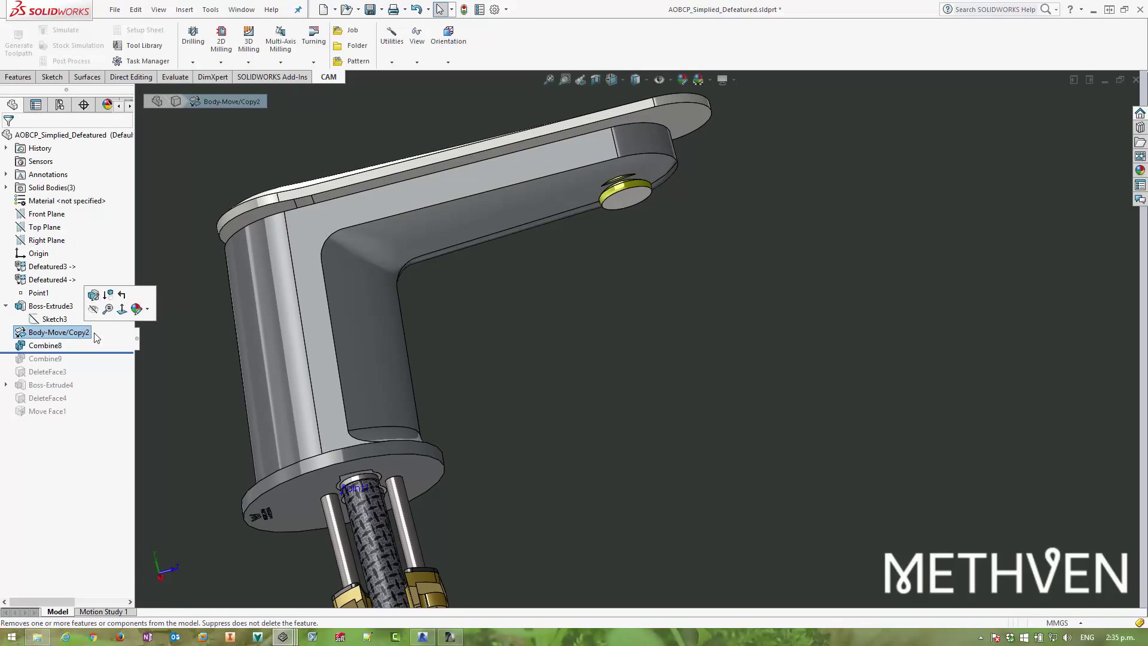
{"action": "left_click", "coordinate": [61, 347]}
{"action": "middle_click_drag", "start_coordinate": [317, 439], "coordinate": [328, 426]}
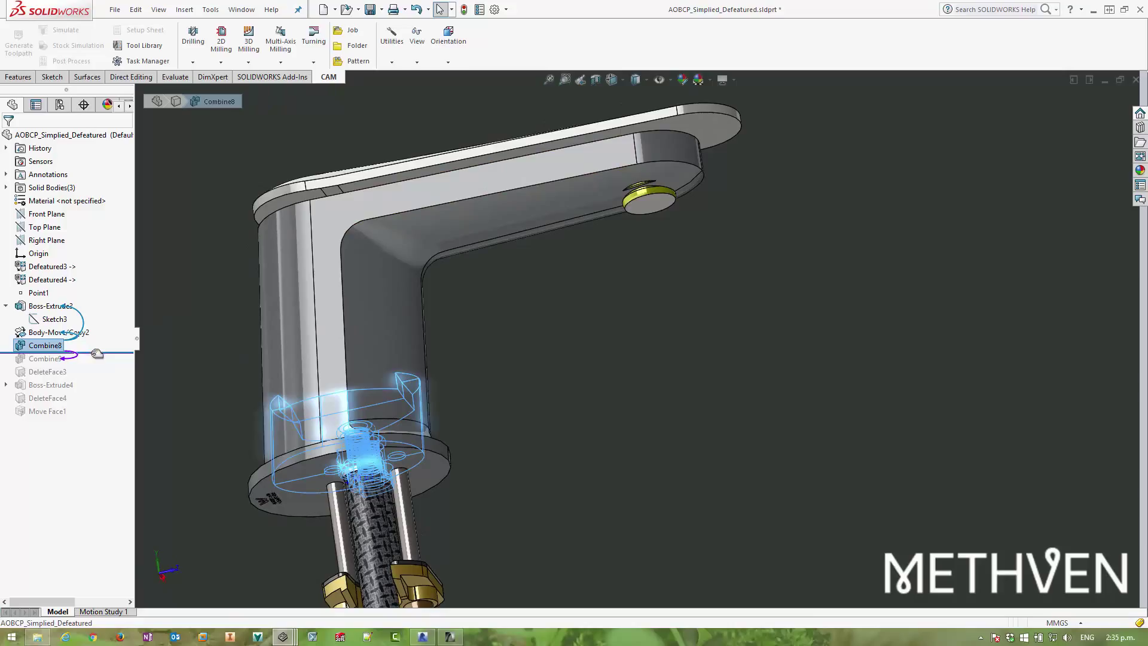
Roll forward past Combine9, leaving two bodies, and review its add settings
{"action": "left_click_drag", "start_coordinate": [96, 353], "coordinate": [51, 361]}
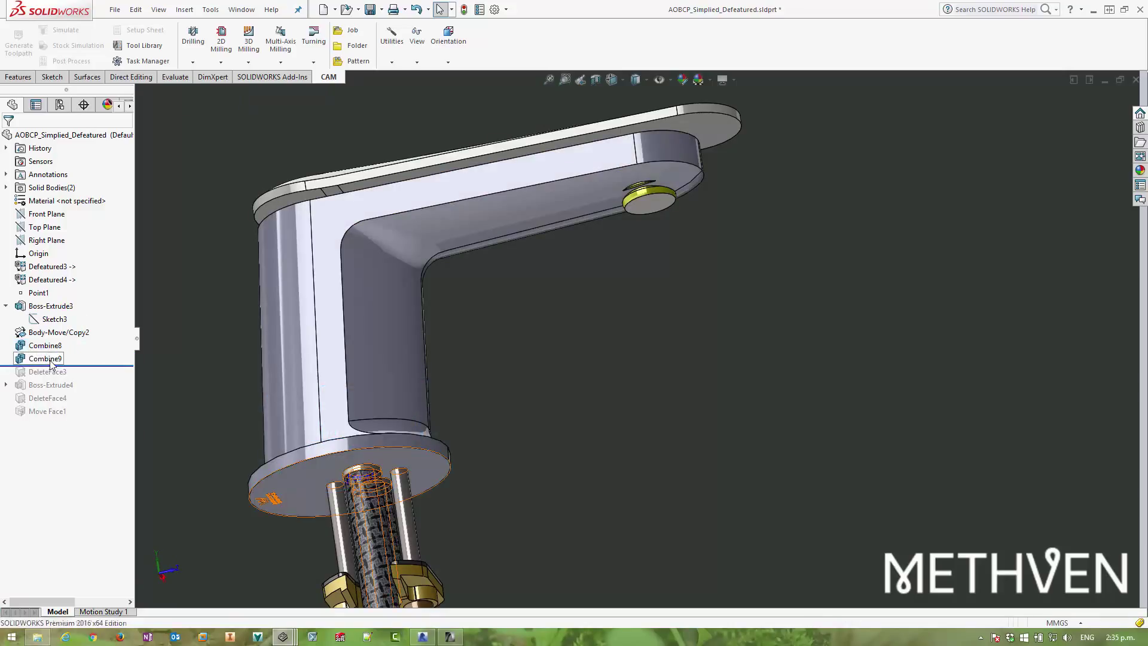
{"action": "left_click", "coordinate": [50, 362]}
{"action": "left_click", "coordinate": [63, 329]}
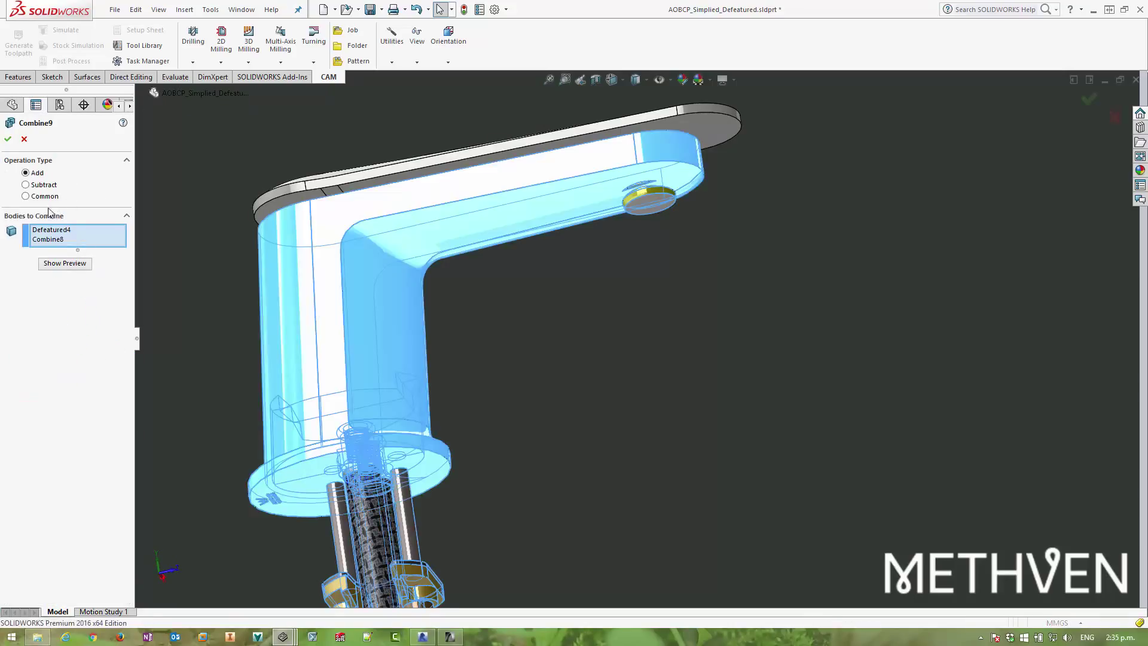
{"action": "key", "text": "Escape"}
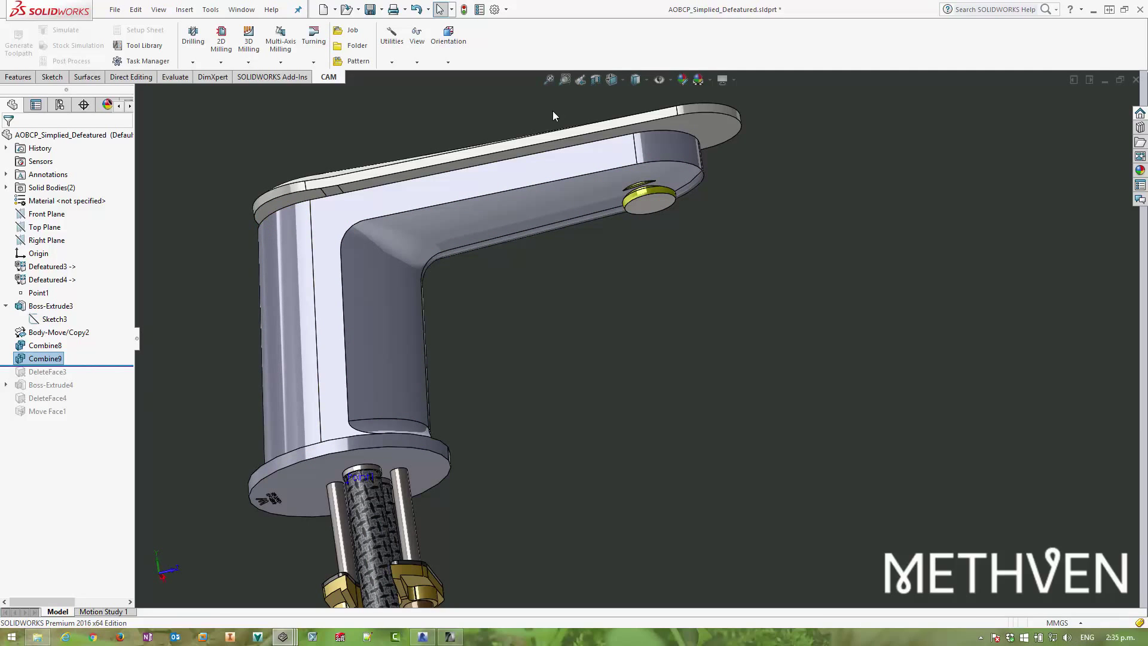
Preview a Right Plane section through the faucet, then cancel it
{"action": "left_click", "coordinate": [596, 80]}
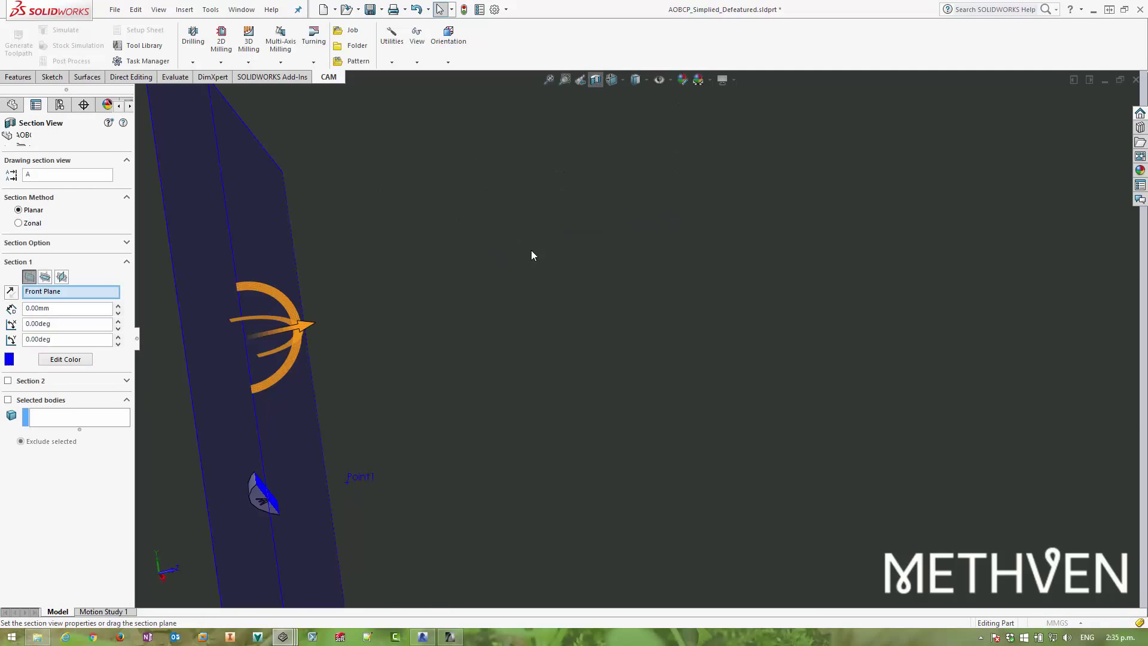
{"action": "left_click", "coordinate": [62, 279]}
{"action": "middle_click_drag", "start_coordinate": [332, 412], "coordinate": [336, 372]}
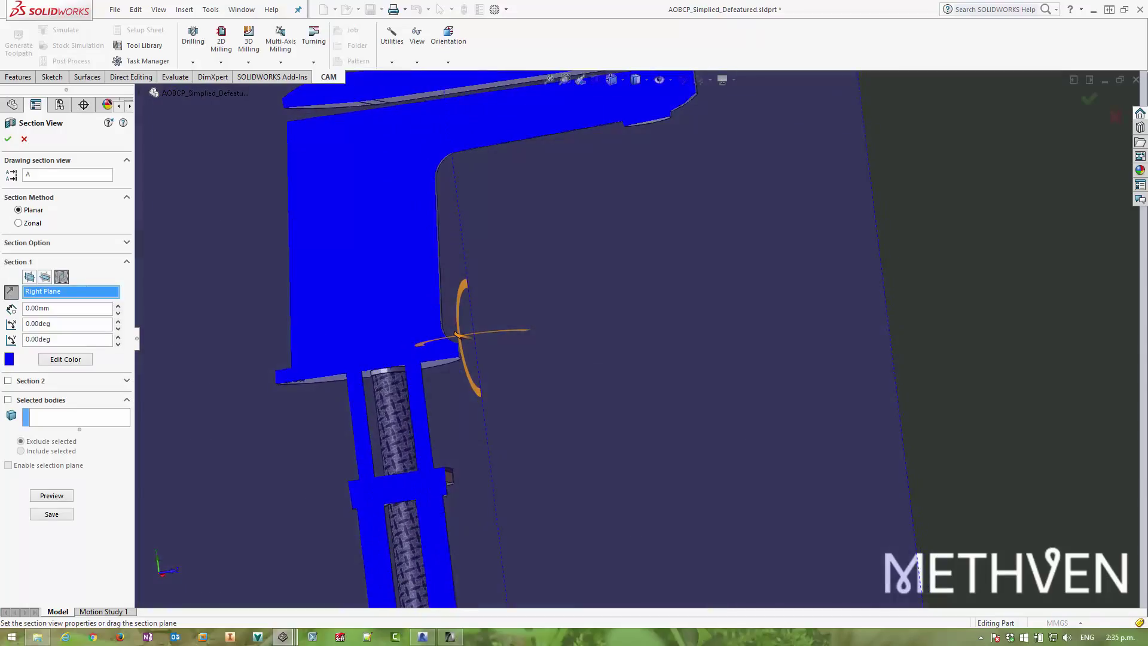
{"action": "left_click", "coordinate": [23, 139]}
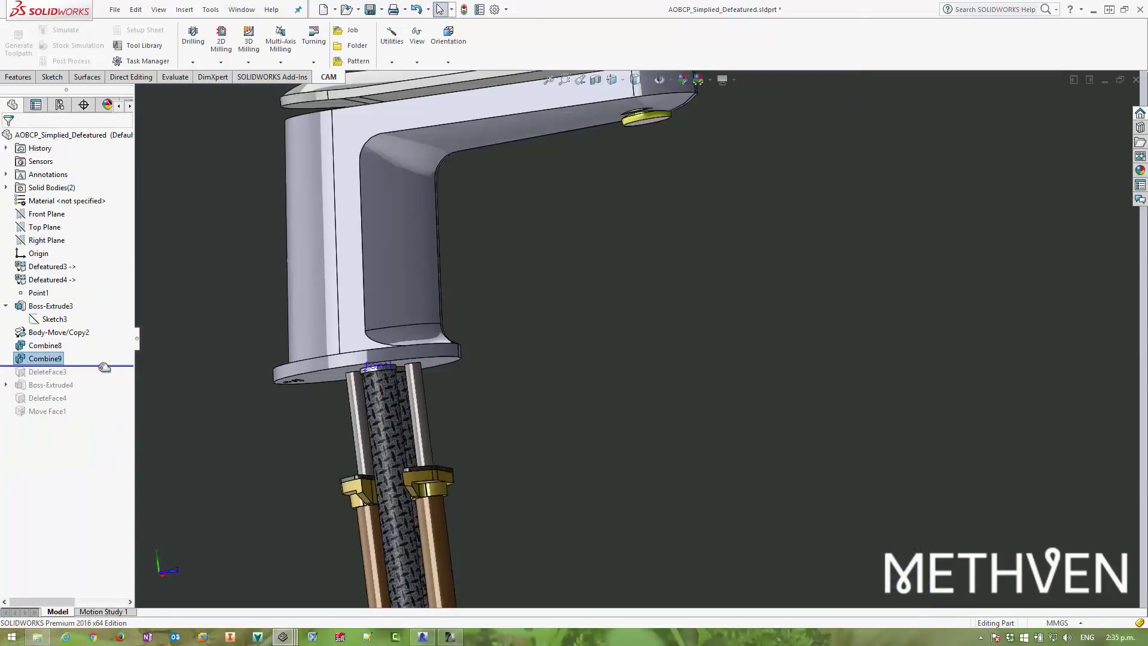
Roll the tree forward past DeleteFace3, Boss-Extrude4 and DeleteFace4
{"action": "left_click_drag", "start_coordinate": [104, 368], "coordinate": [104, 378]}
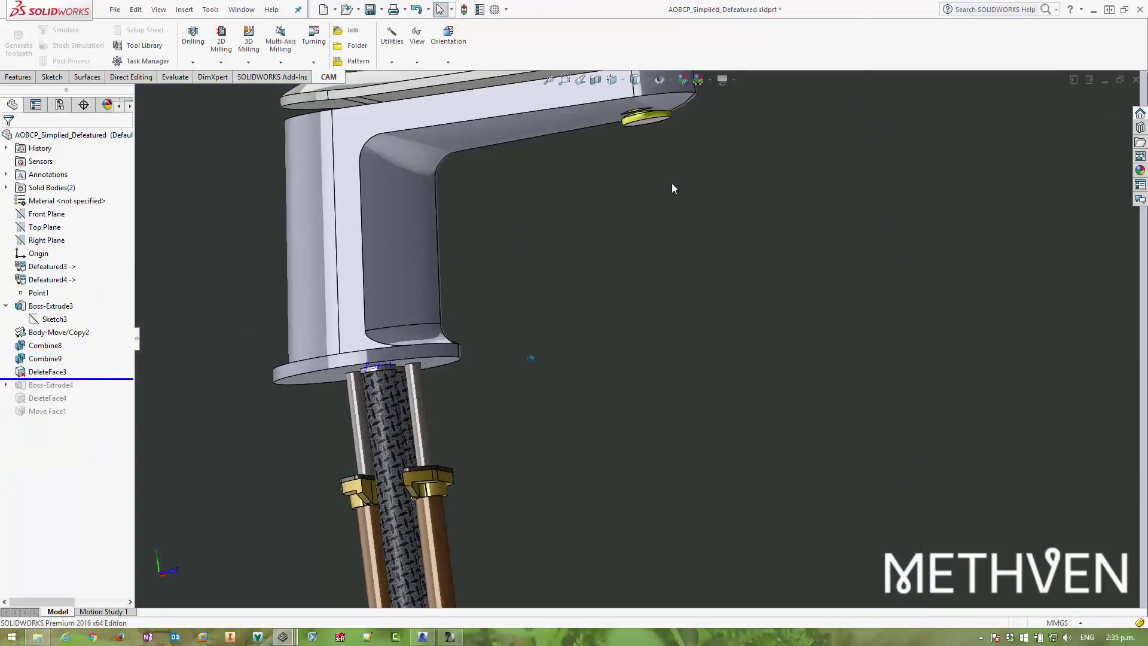
{"action": "left_click_drag", "start_coordinate": [97, 381], "coordinate": [97, 391]}
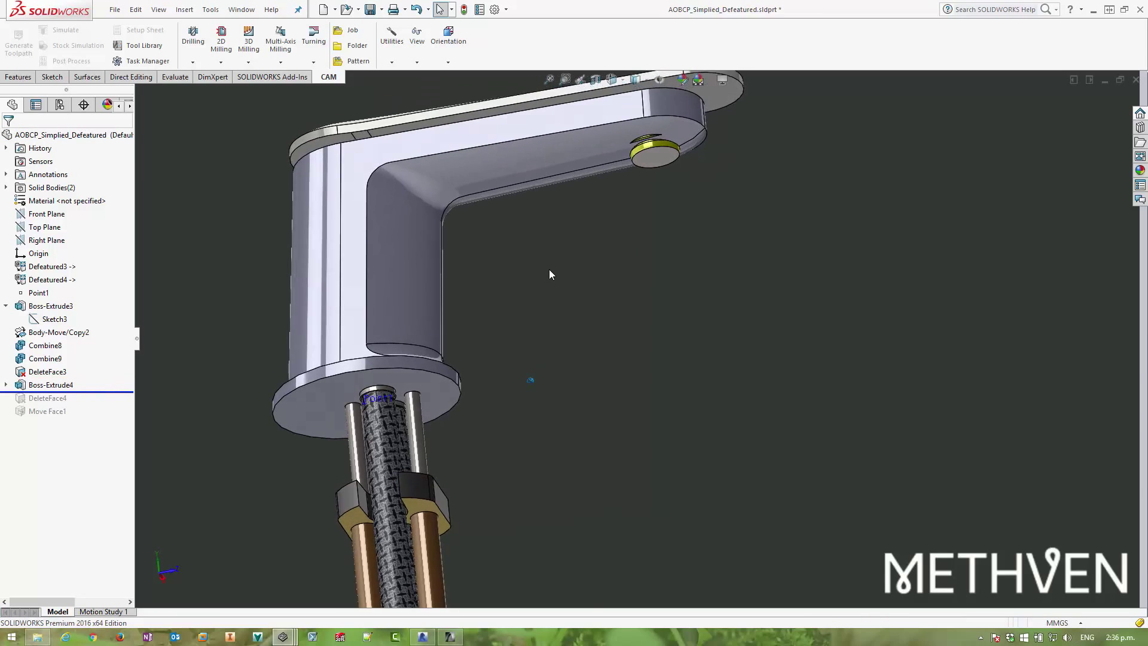
{"action": "middle_click_drag", "start_coordinate": [407, 488], "coordinate": [412, 360]}
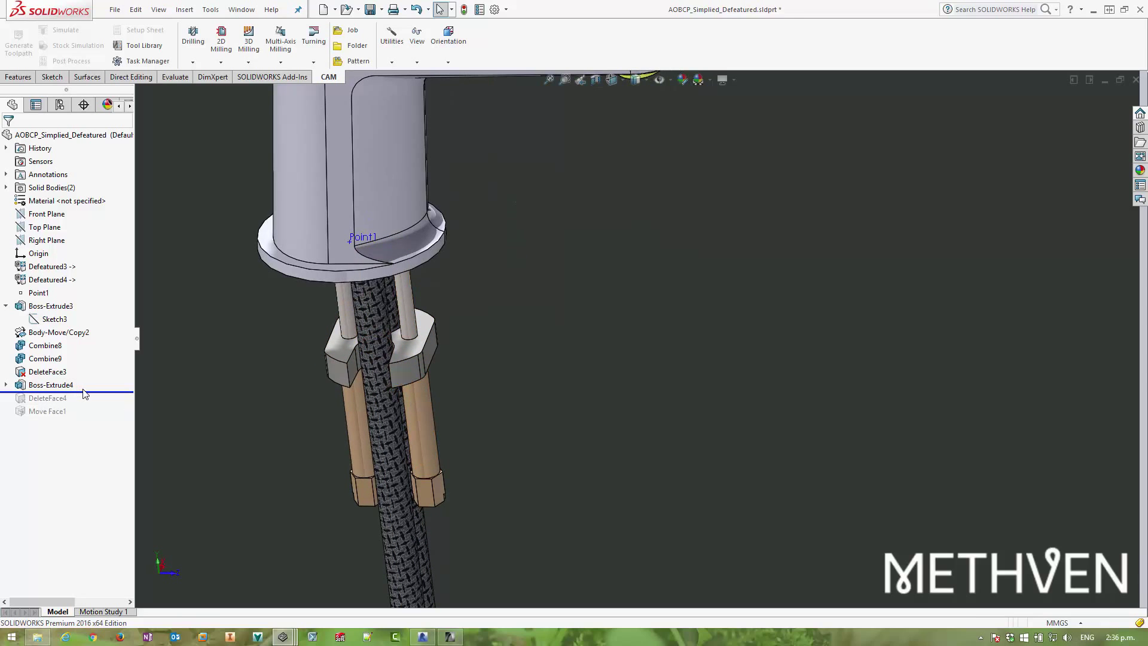
{"action": "left_click_drag", "start_coordinate": [91, 392], "coordinate": [91, 405]}
{"action": "middle_click_drag", "start_coordinate": [440, 430], "coordinate": [631, 190]}
{"action": "left_click", "coordinate": [60, 399]}
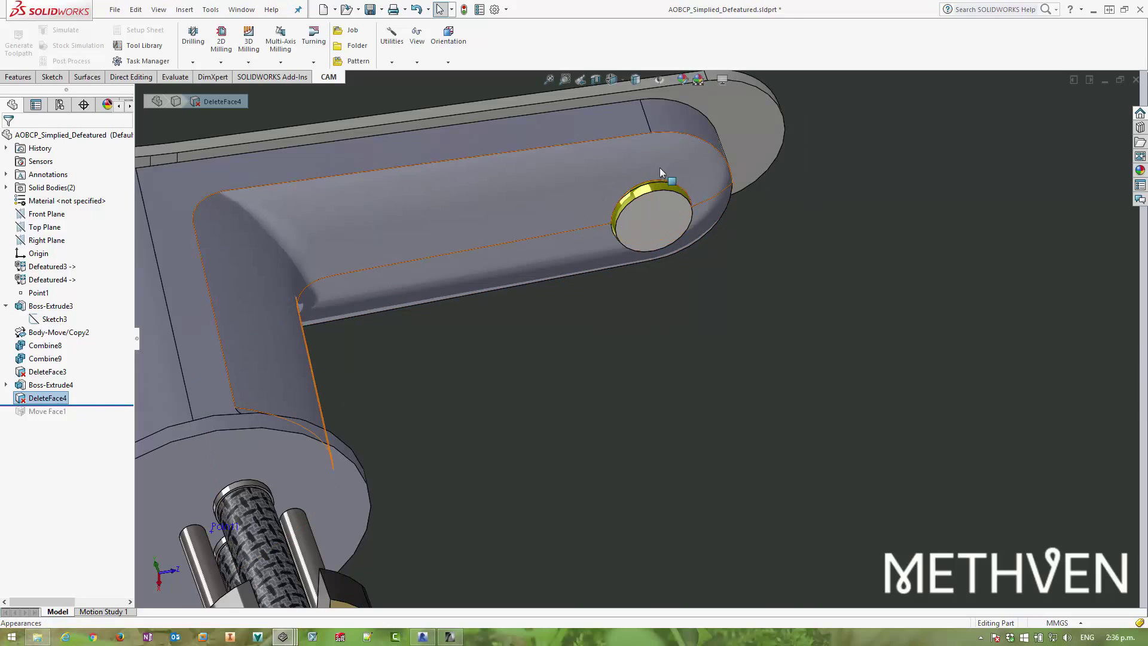
Restore Move Face1, the last feature, and check the faucet in top and side views
{"action": "left_click_drag", "start_coordinate": [106, 405], "coordinate": [106, 419]}
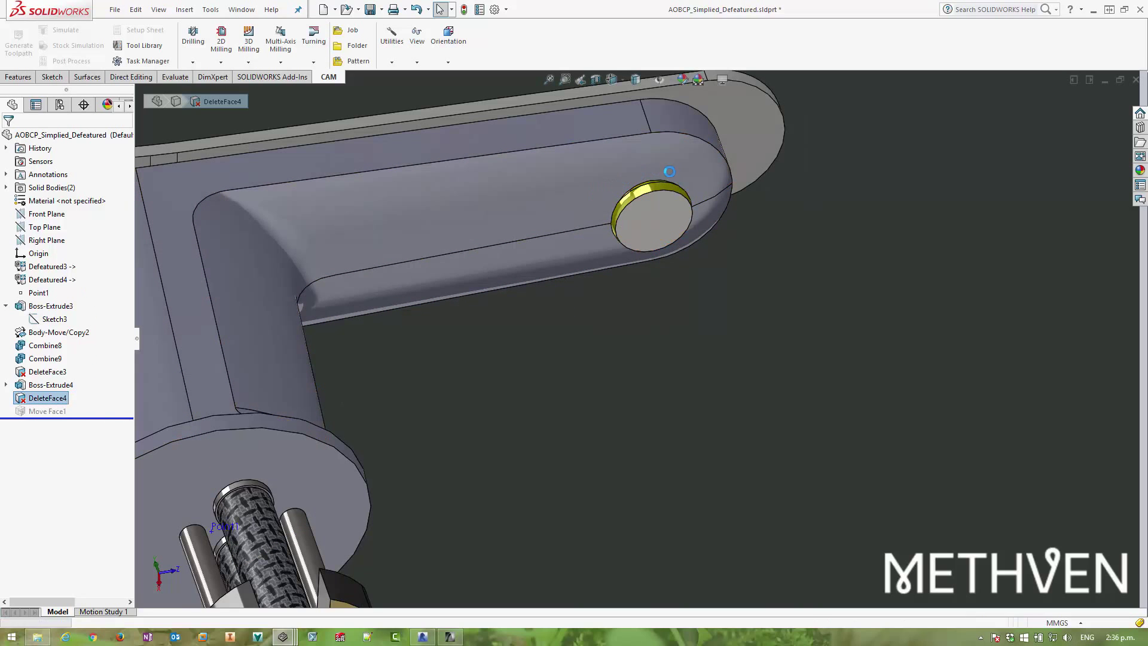
{"action": "key", "text": "ctrl+7"}
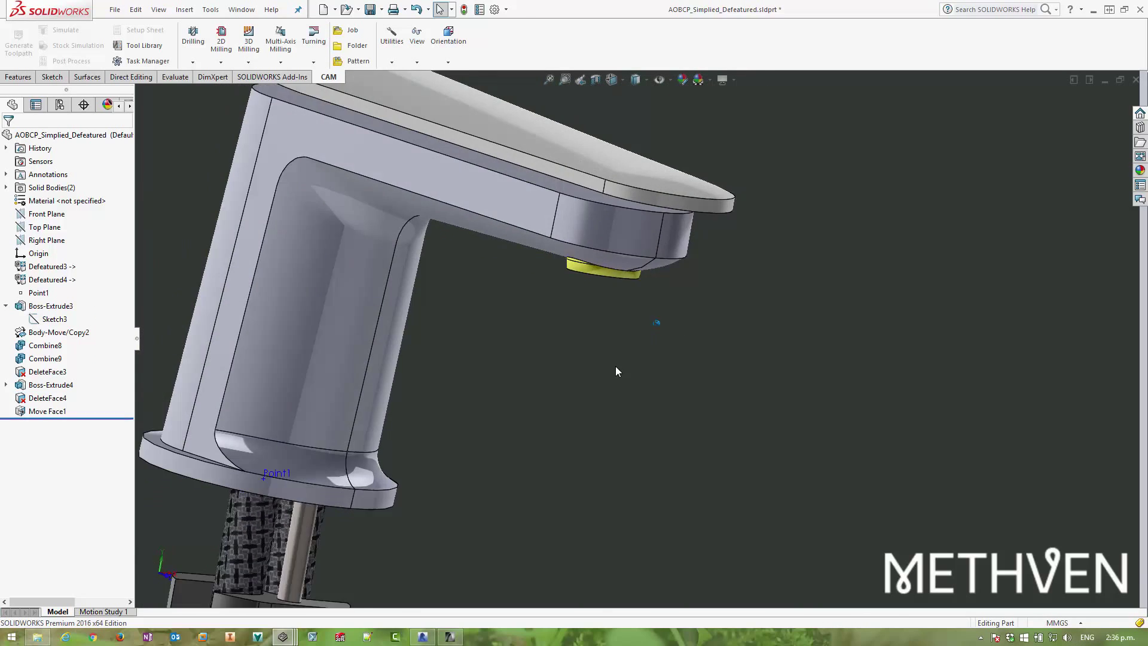
{"action": "key", "text": "ctrl+2"}
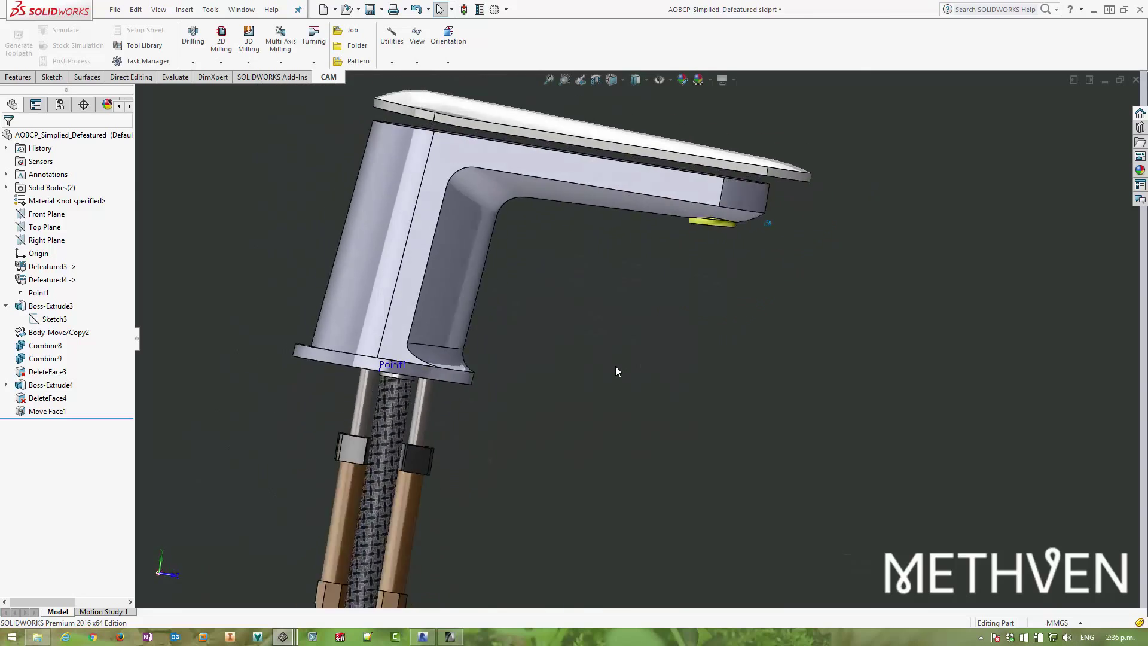
{"action": "key", "text": "ctrl+7"}
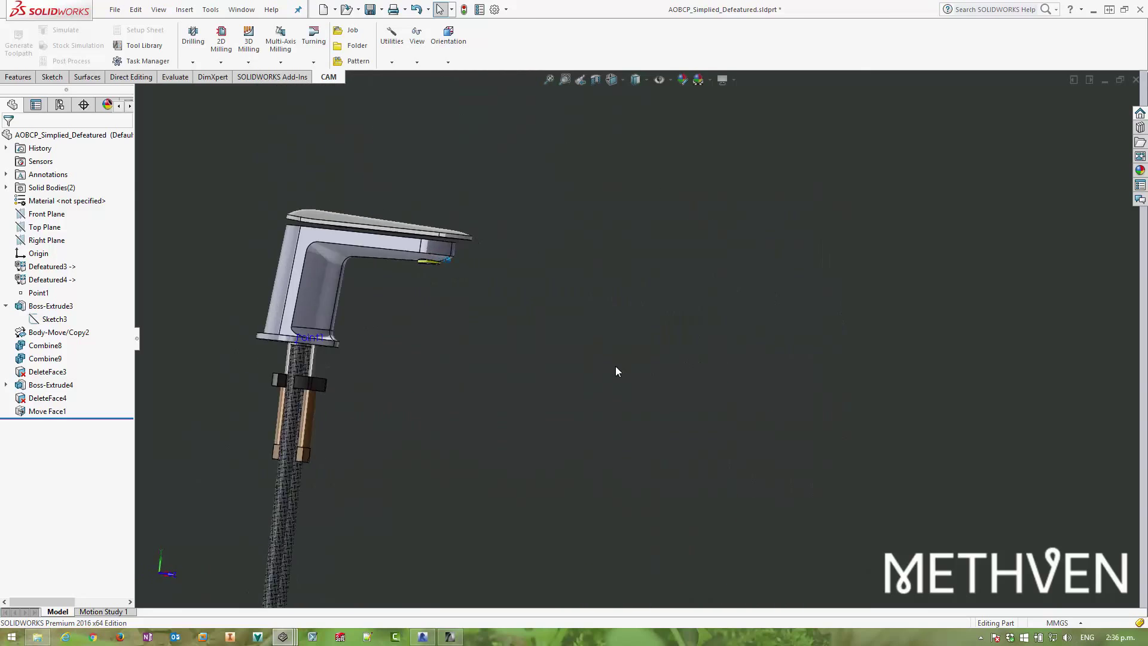